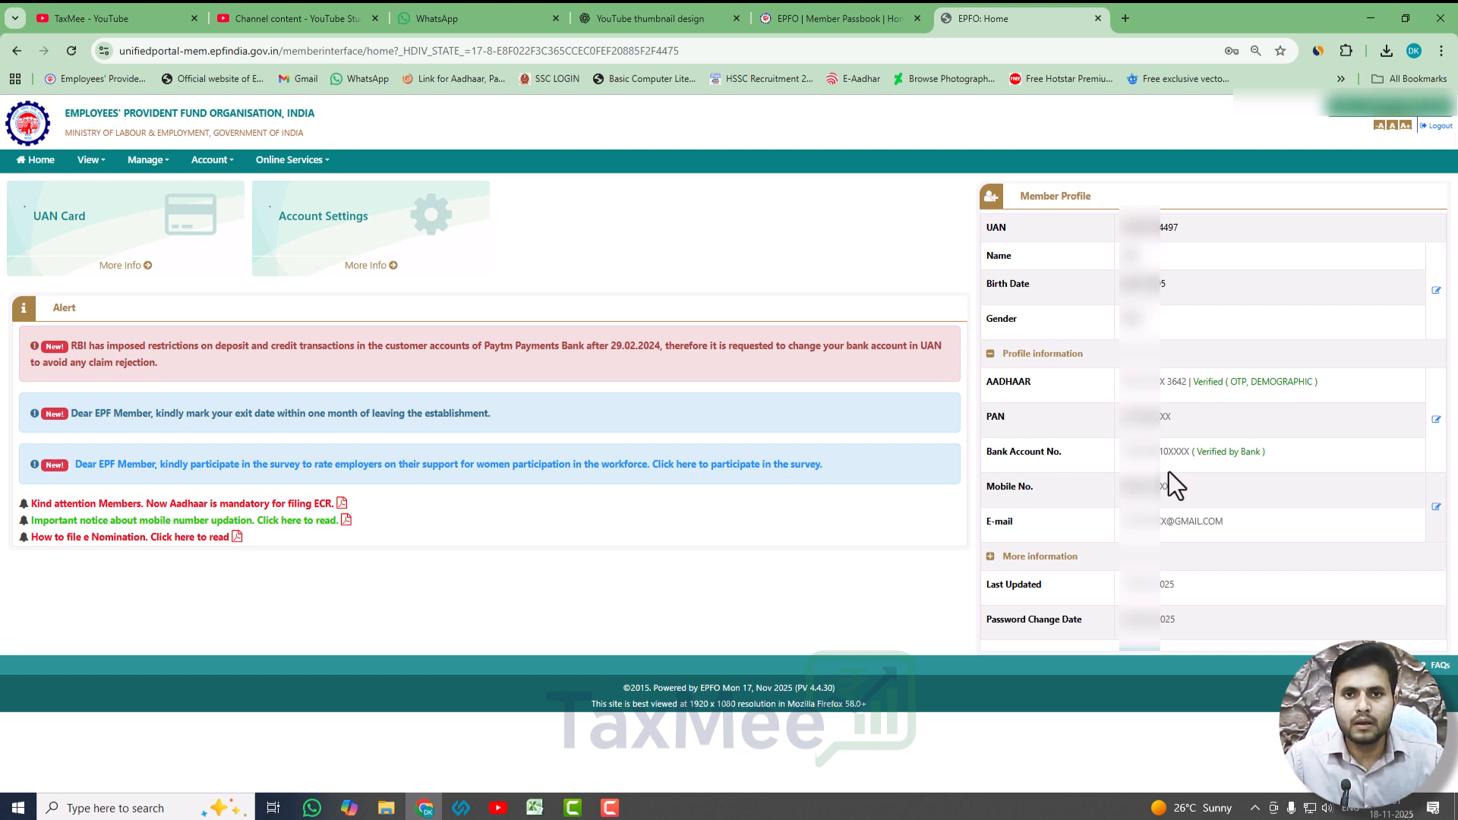
Open the member's service history to review the joining and exit dates of each establishment
left_click(138, 168)
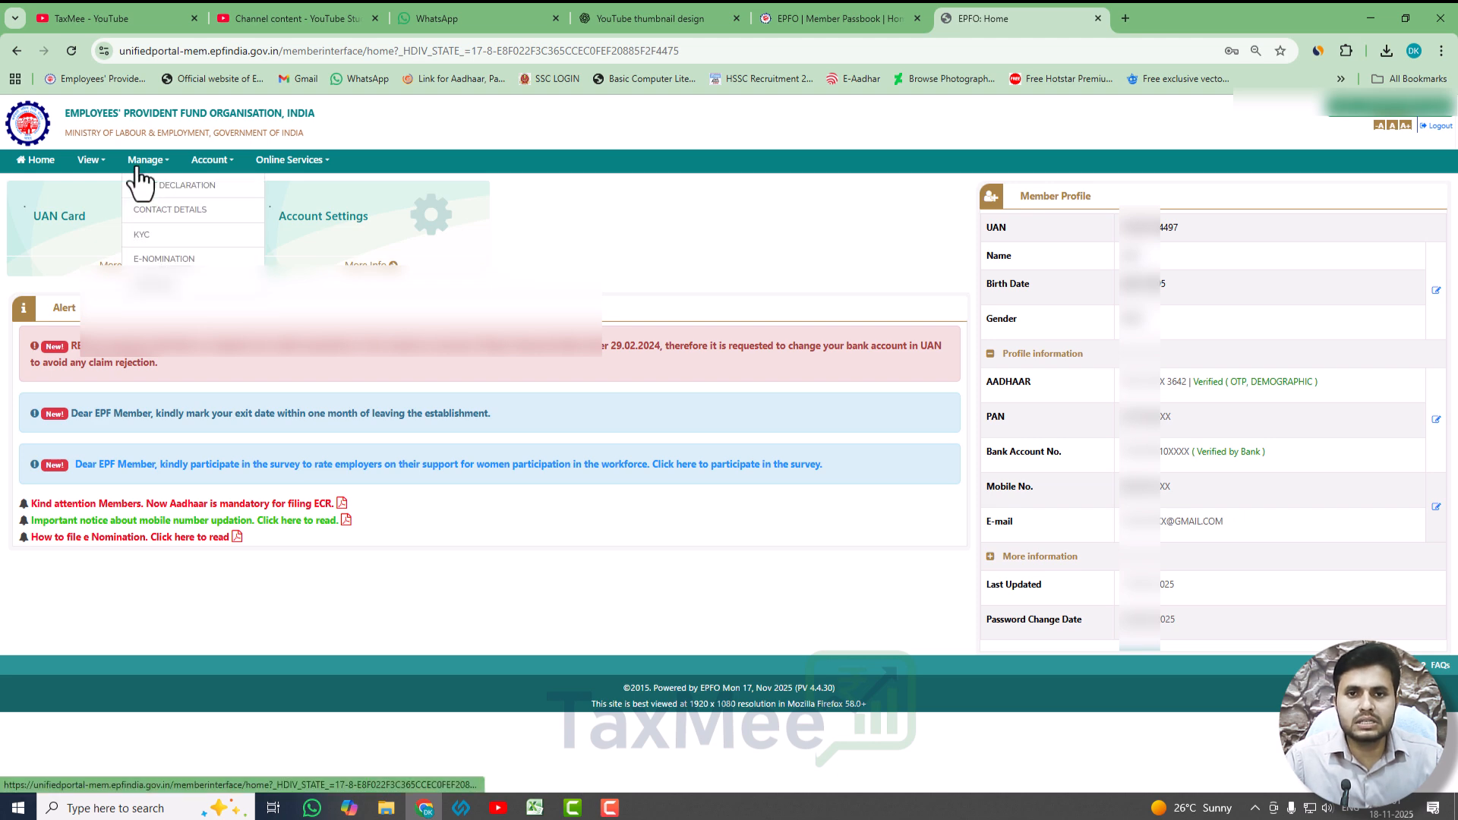
left_click(90, 162)
left_click(106, 211)
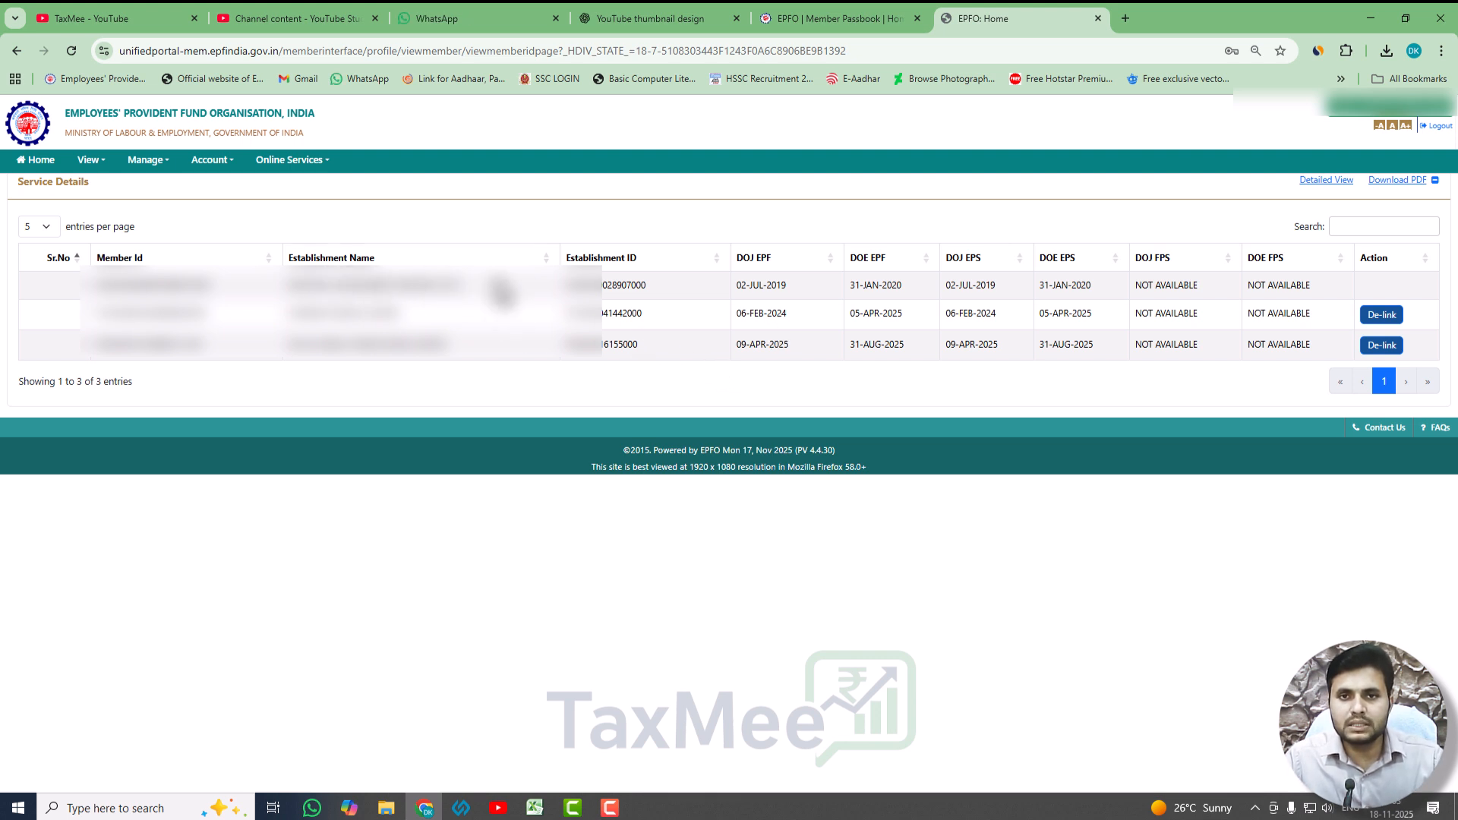
Open the Track Claim Status page and examine the claim status of the transfer claim
left_click(303, 164)
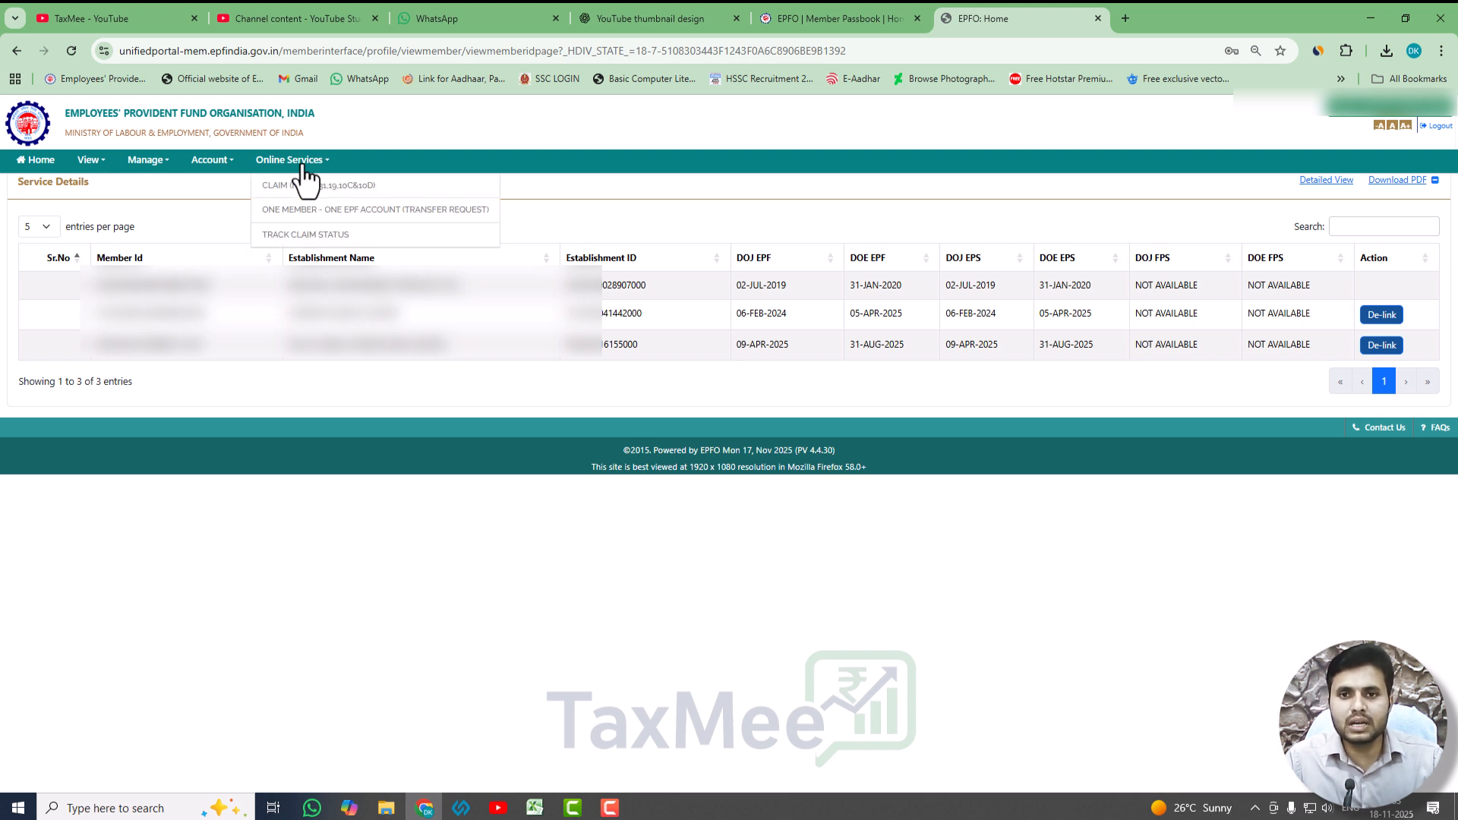
left_click(325, 233)
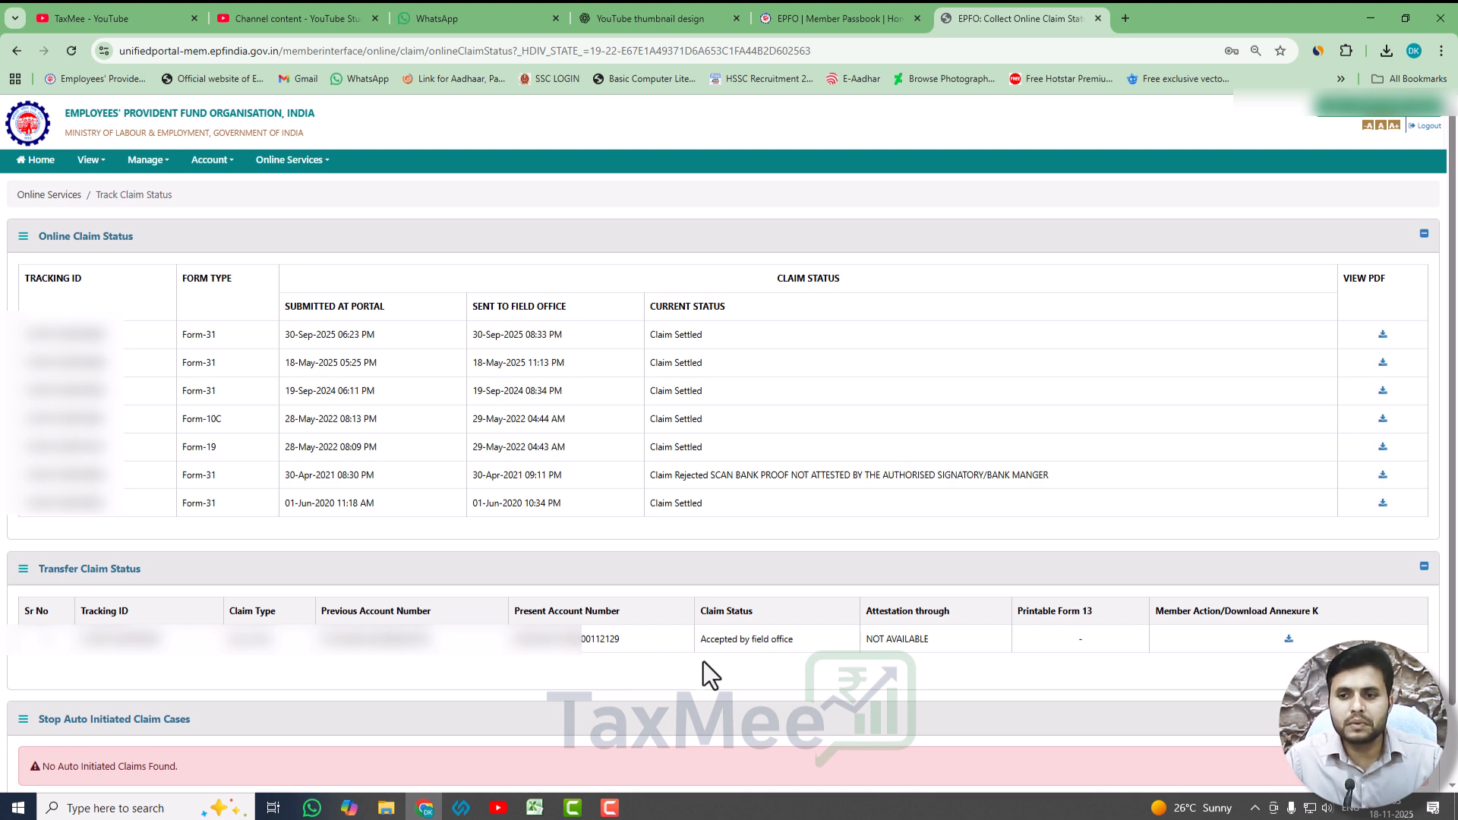
triple_click(714, 644)
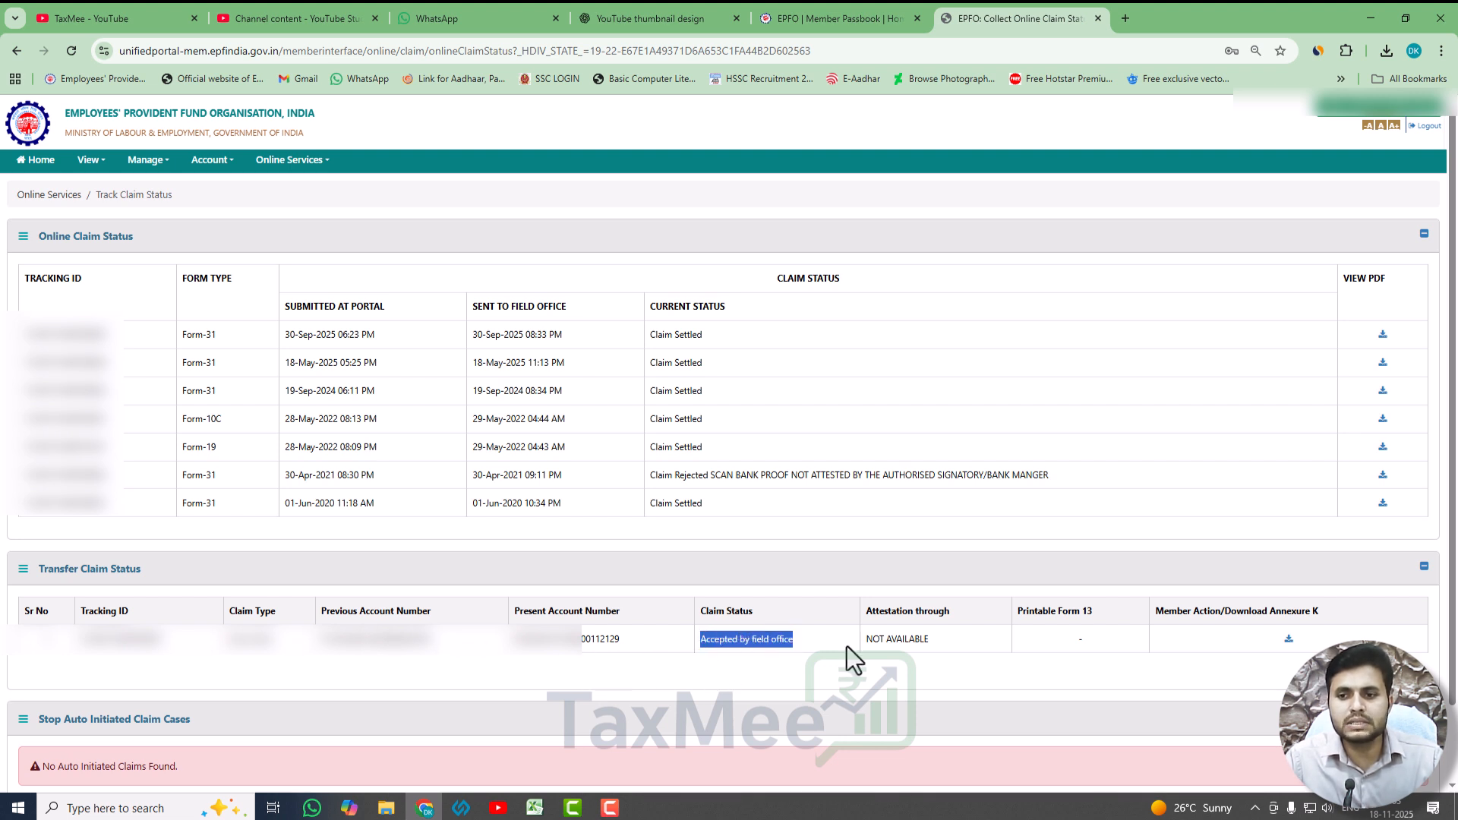
left_click(791, 661)
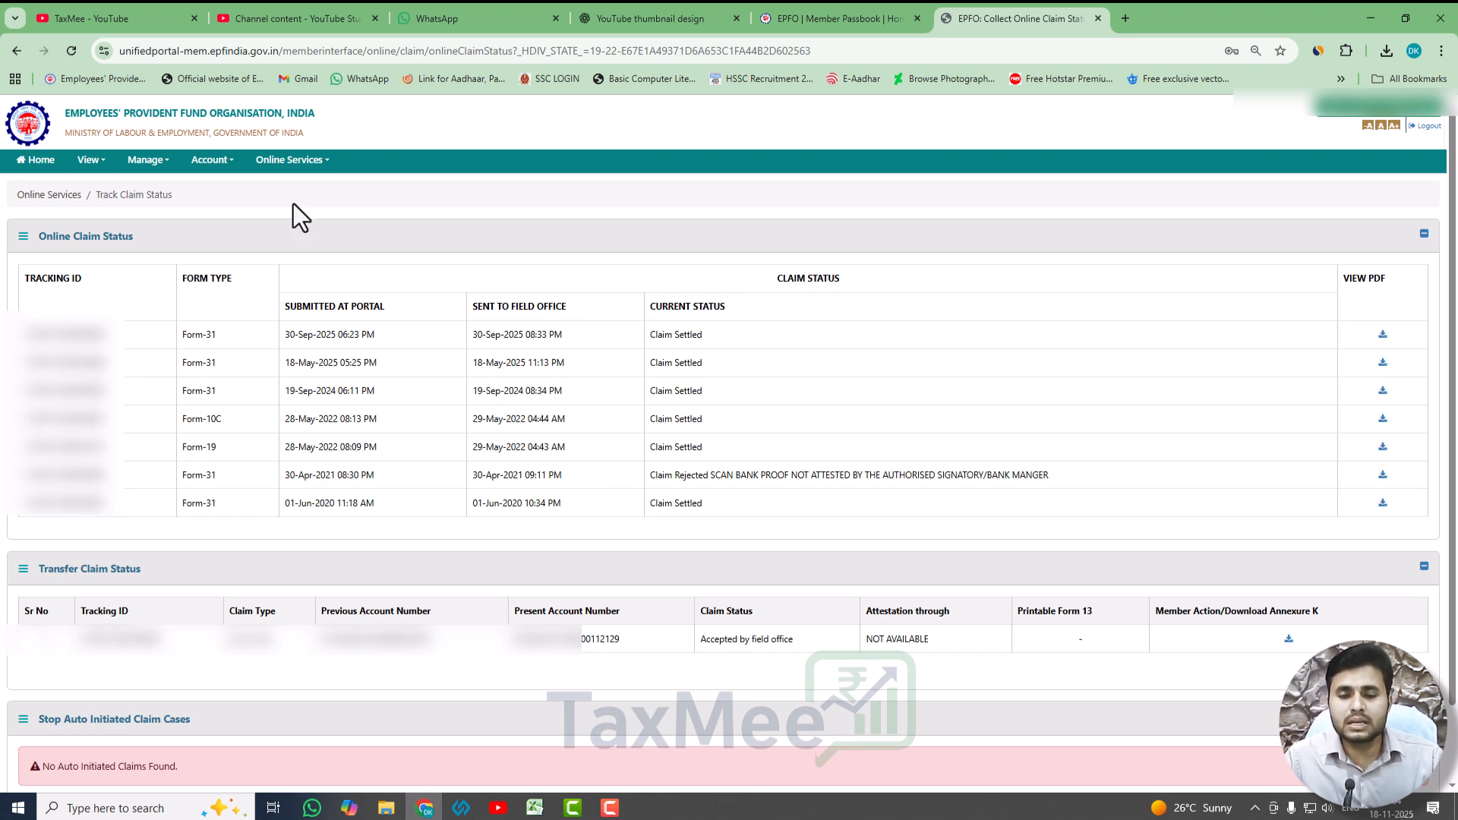
Check the balance of each member ID in the EPFO Member Passbook, and return to the claim status page
left_click(817, 12)
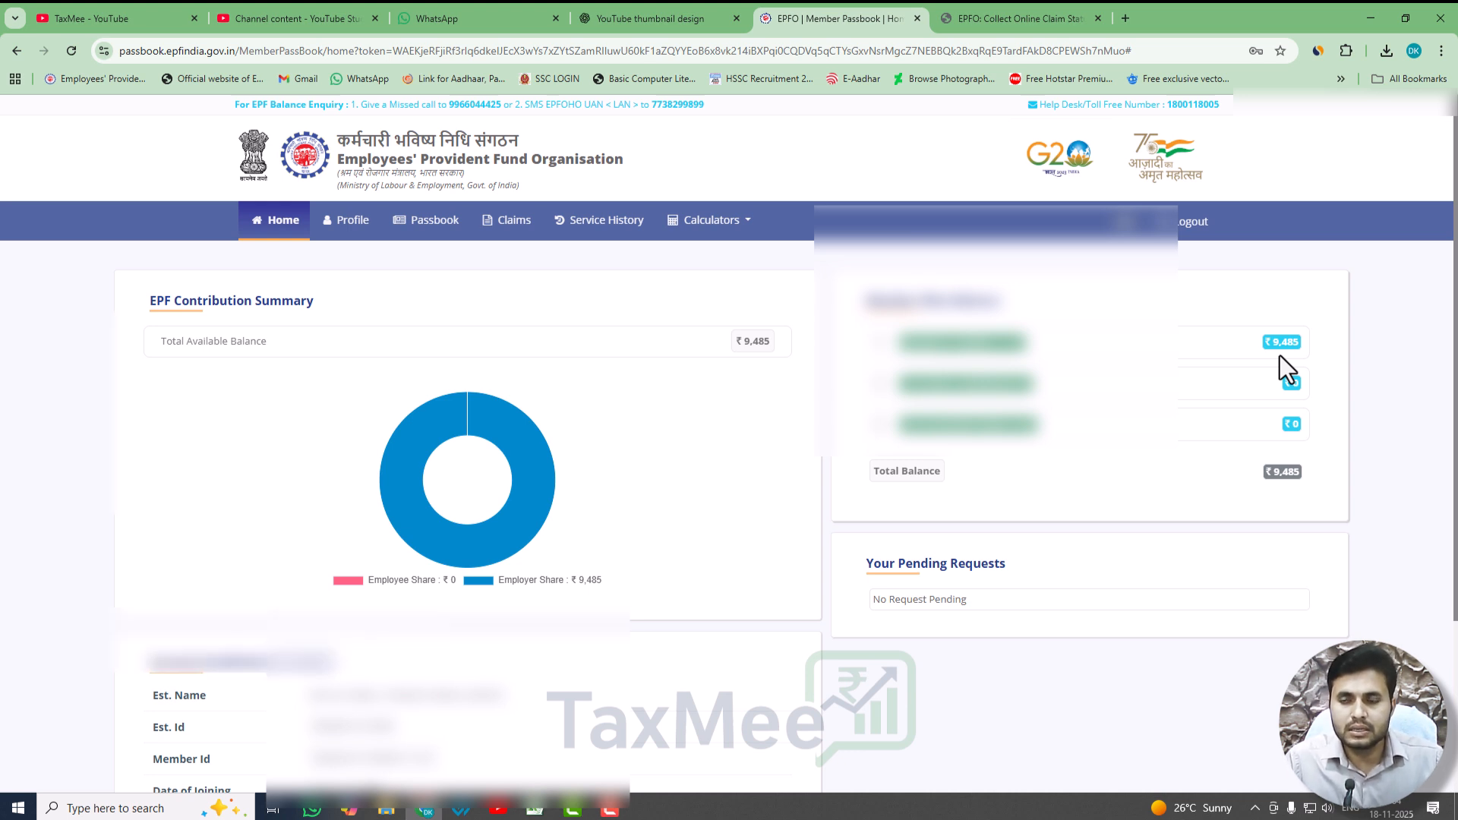
left_click(968, 6)
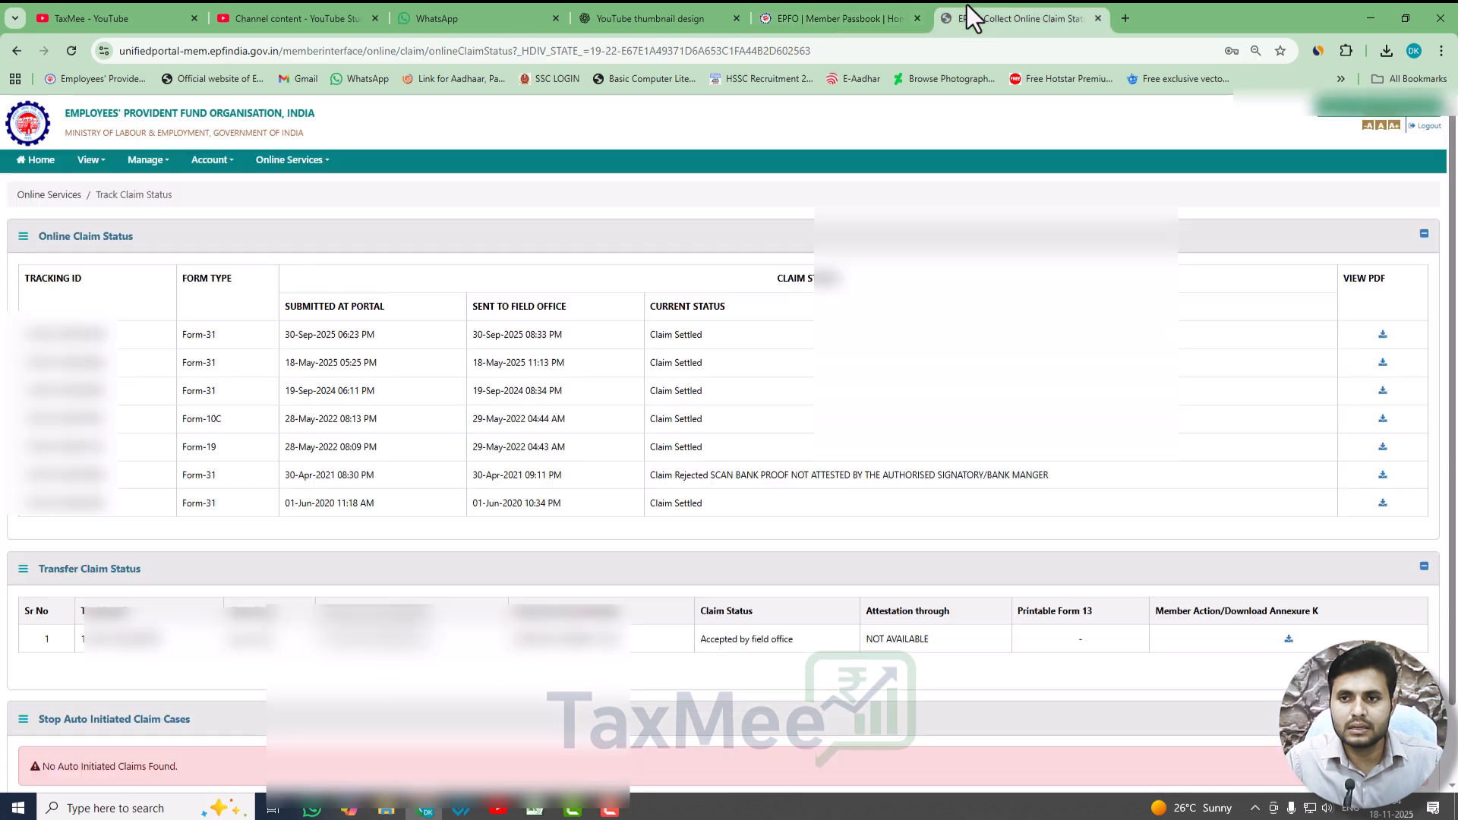
Start an online claim (Form 31, 19, 10C & 10D), verify the bank account number, accept the terms and proceed to the claim form
left_click(267, 161)
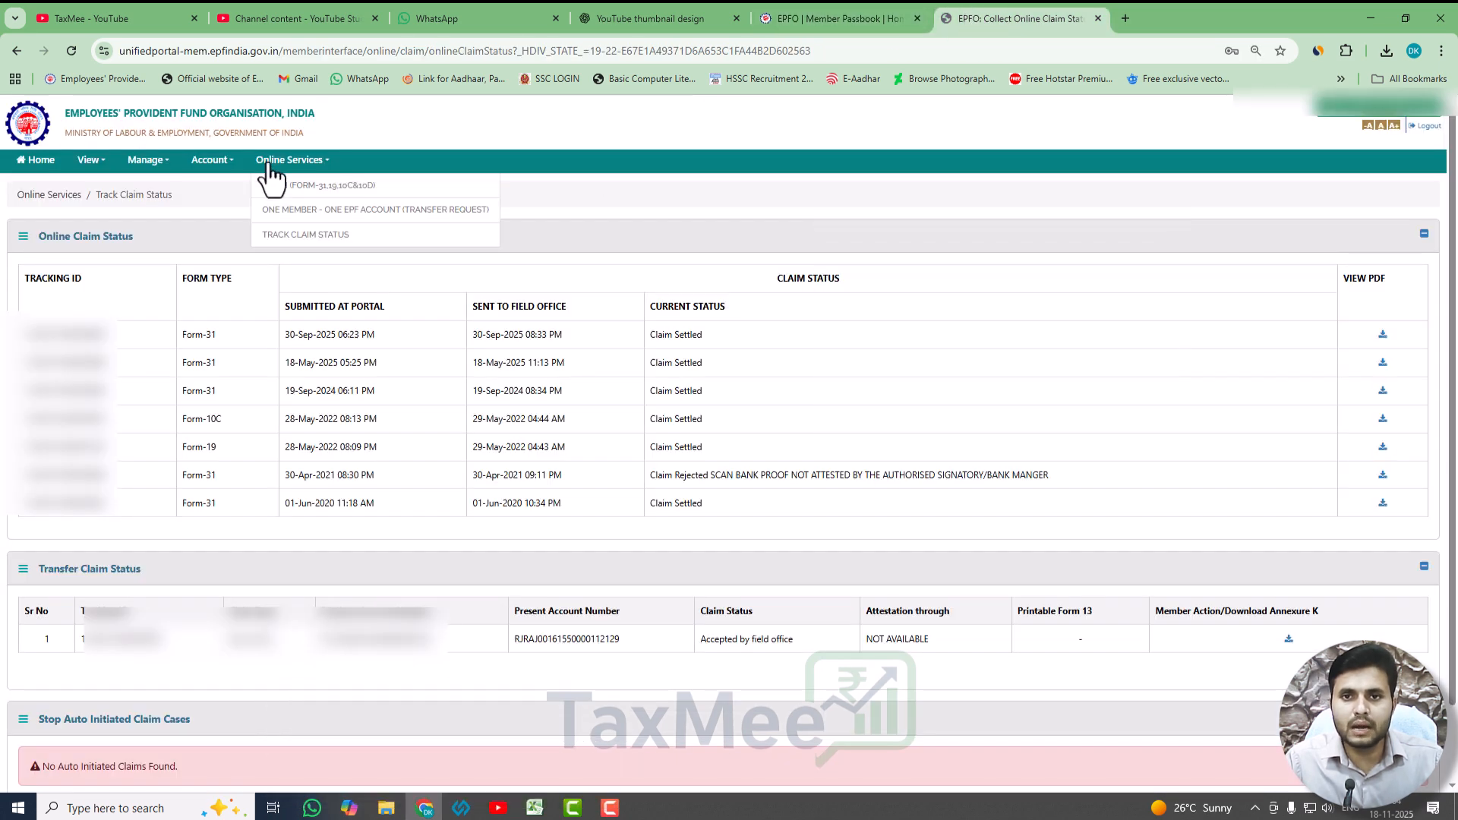
left_click(290, 185)
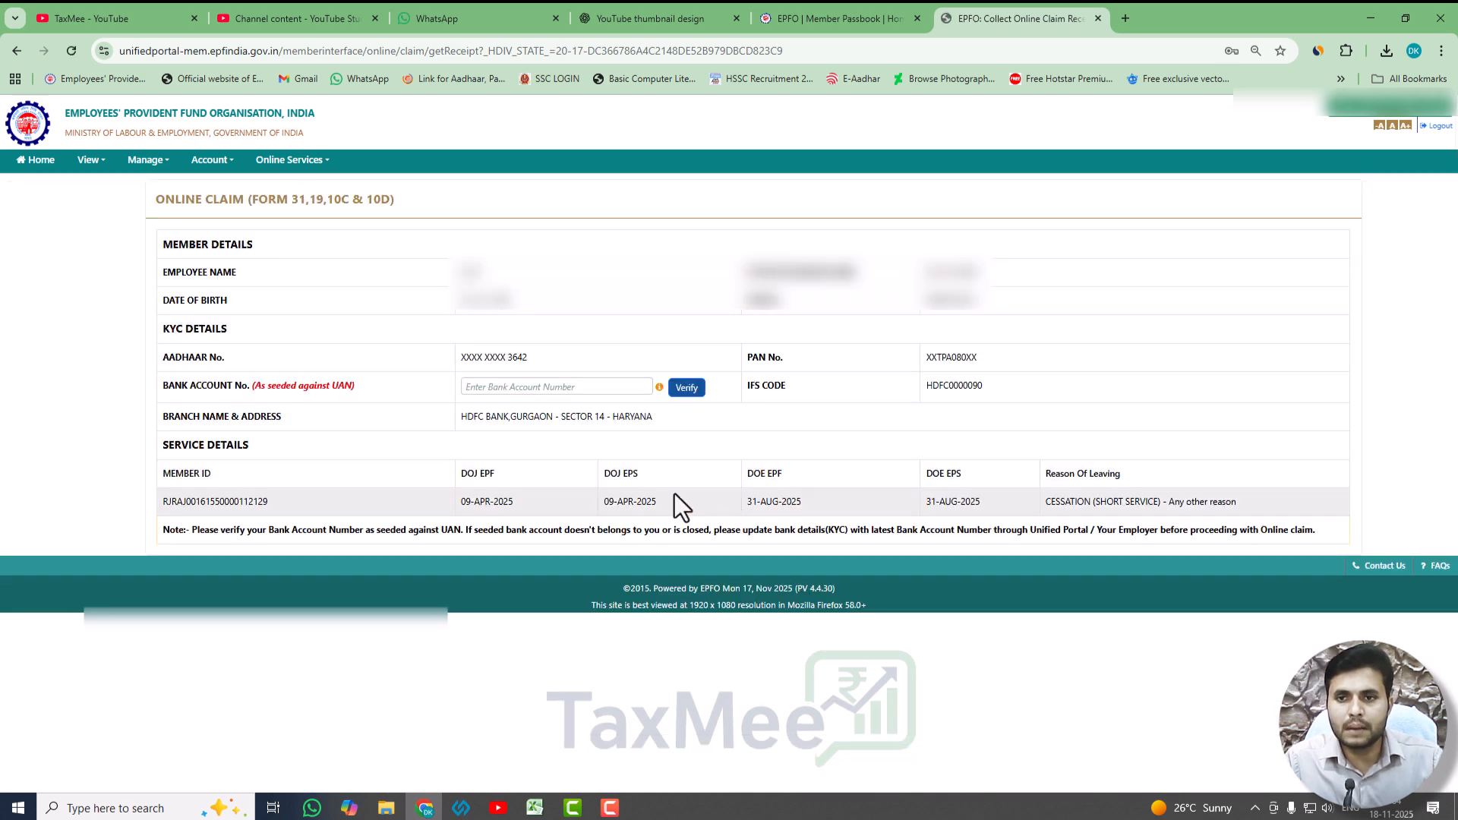
left_click(600, 390)
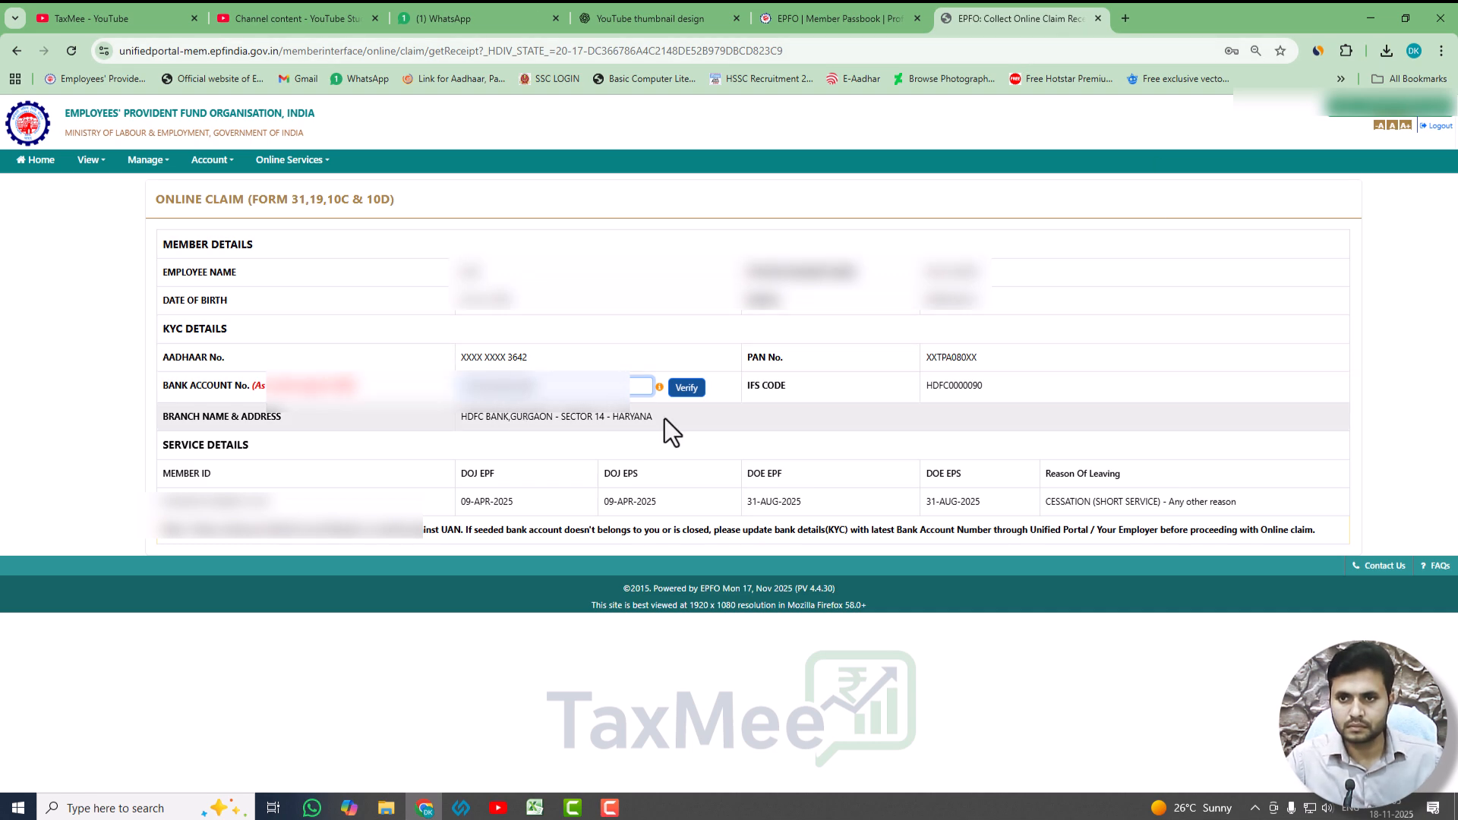
left_click(686, 388)
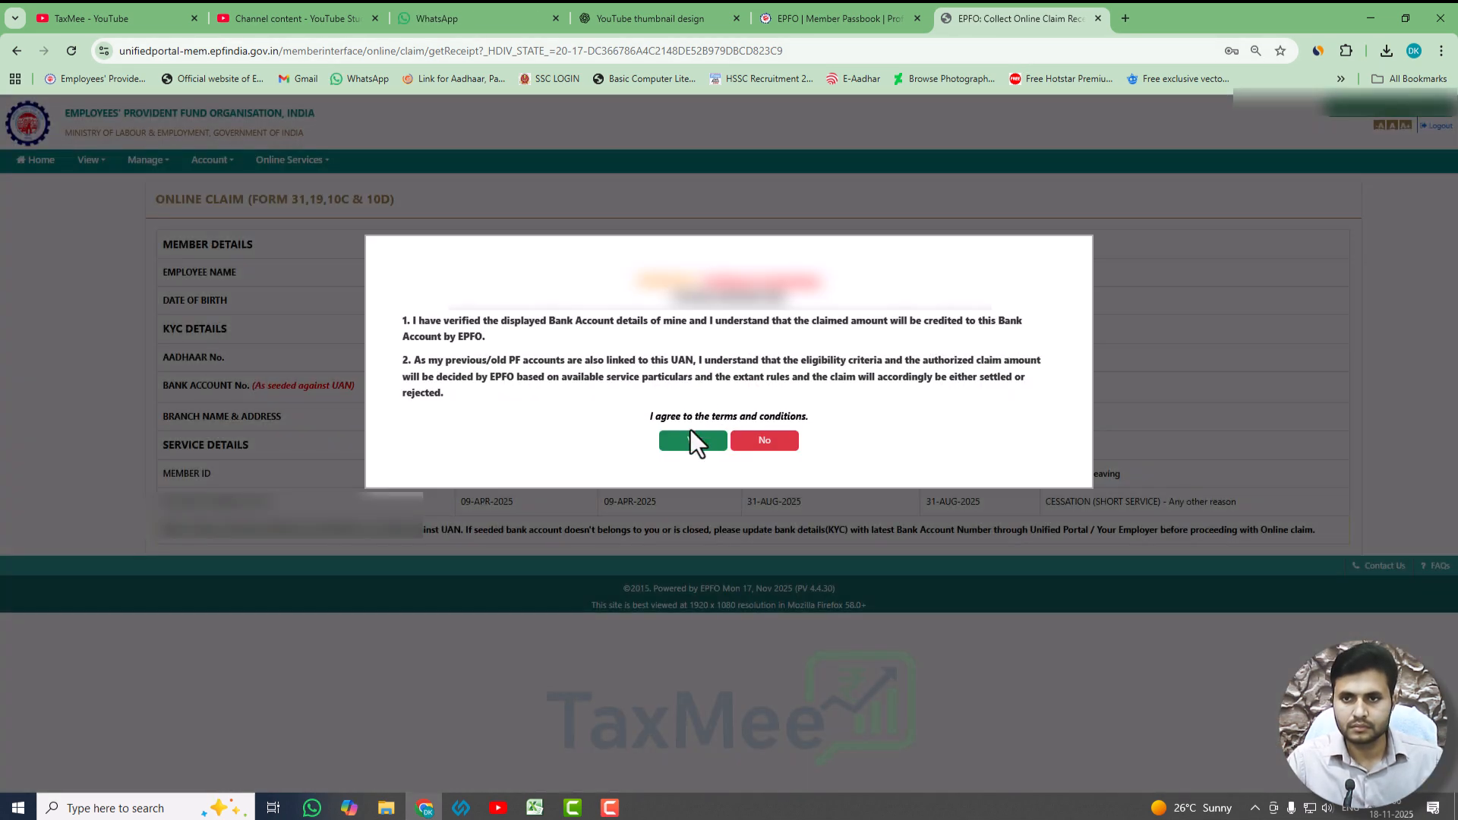
left_click(693, 442)
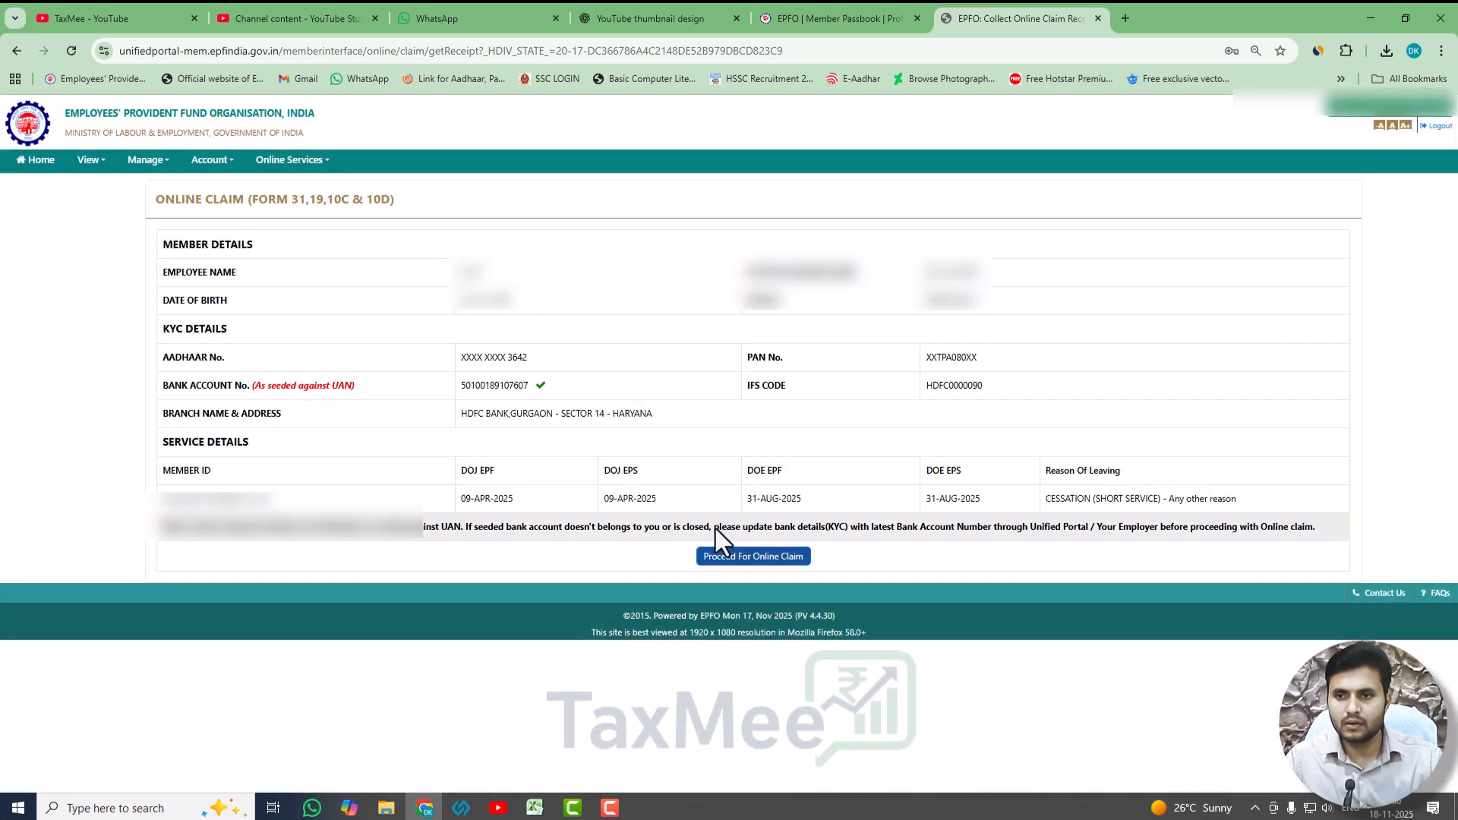
left_click(743, 561)
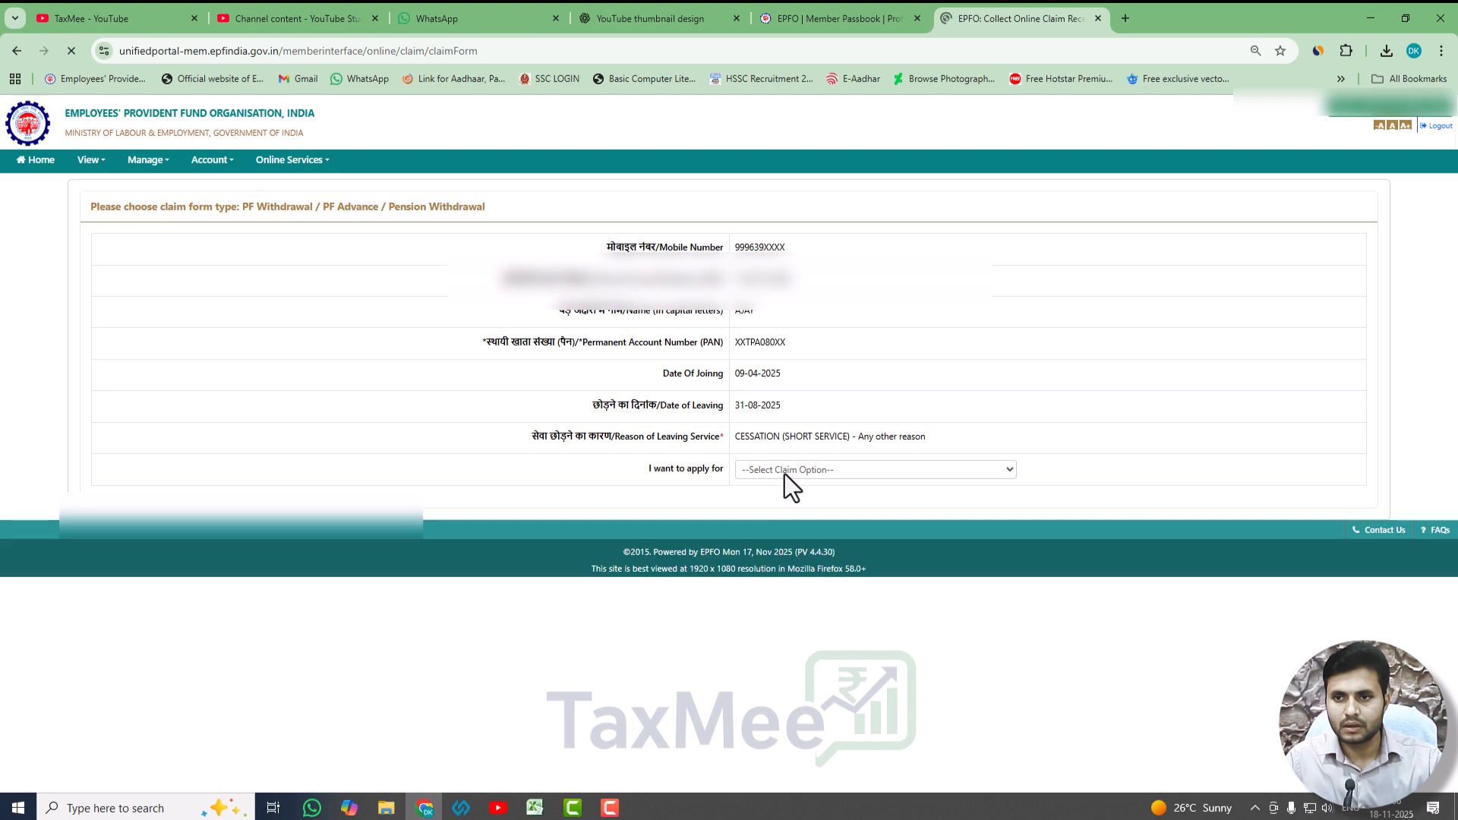
Choose ONLY PF WITHDRAWAL (FORM-19) as the claim option and fill in the employee's full address
left_click(780, 475)
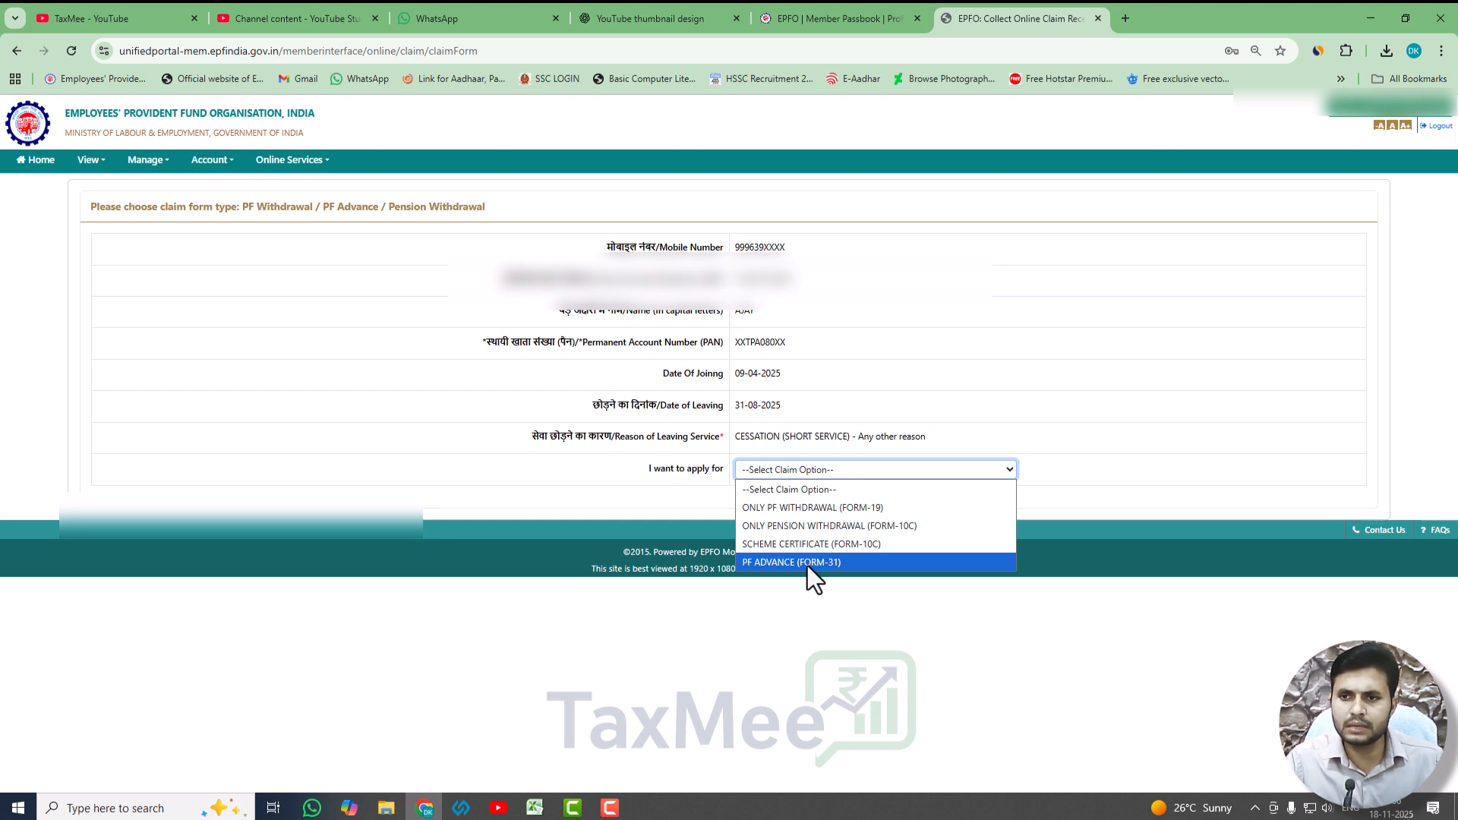
left_click(830, 509)
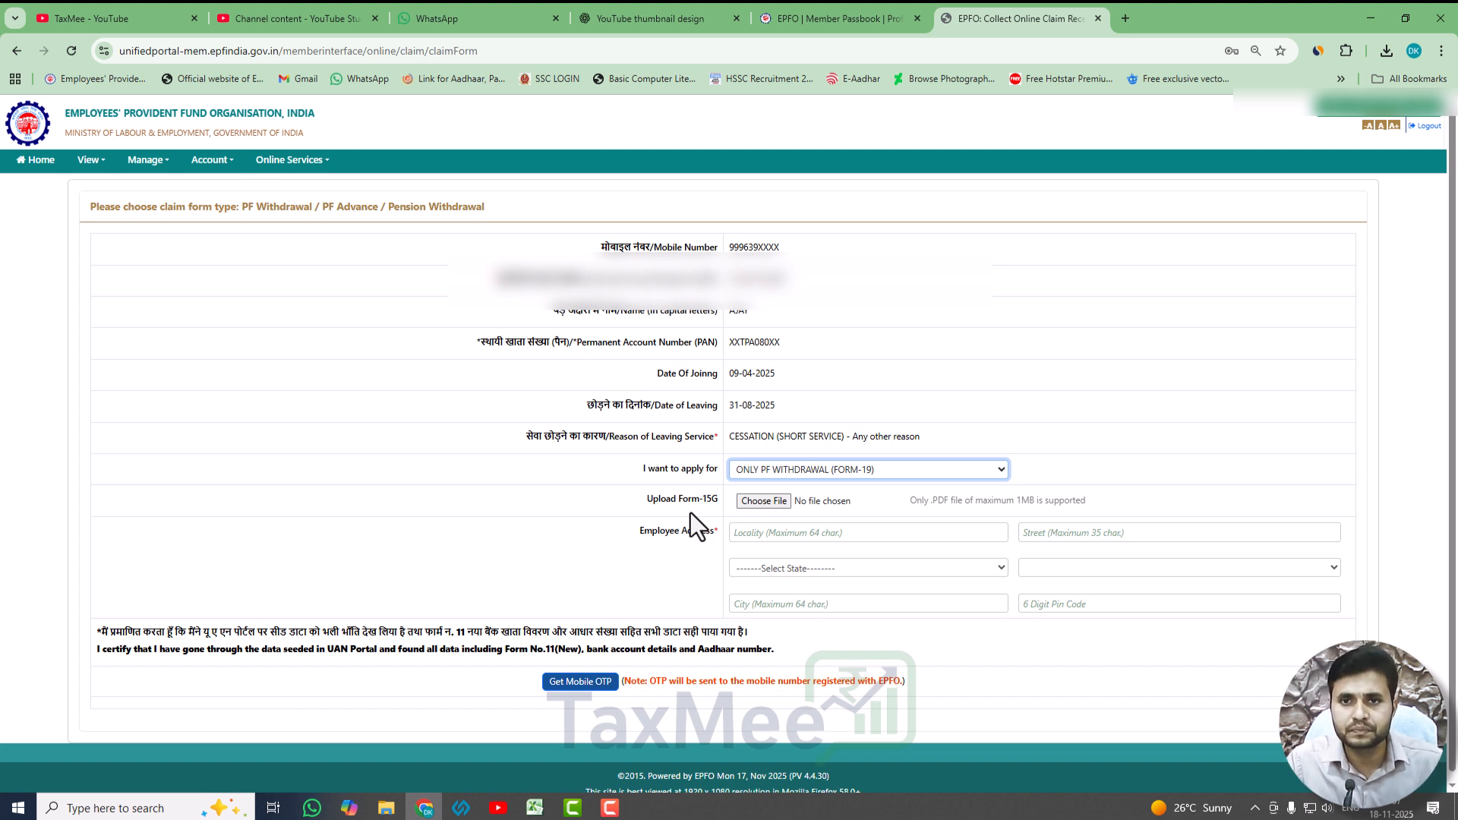
left_click(752, 532)
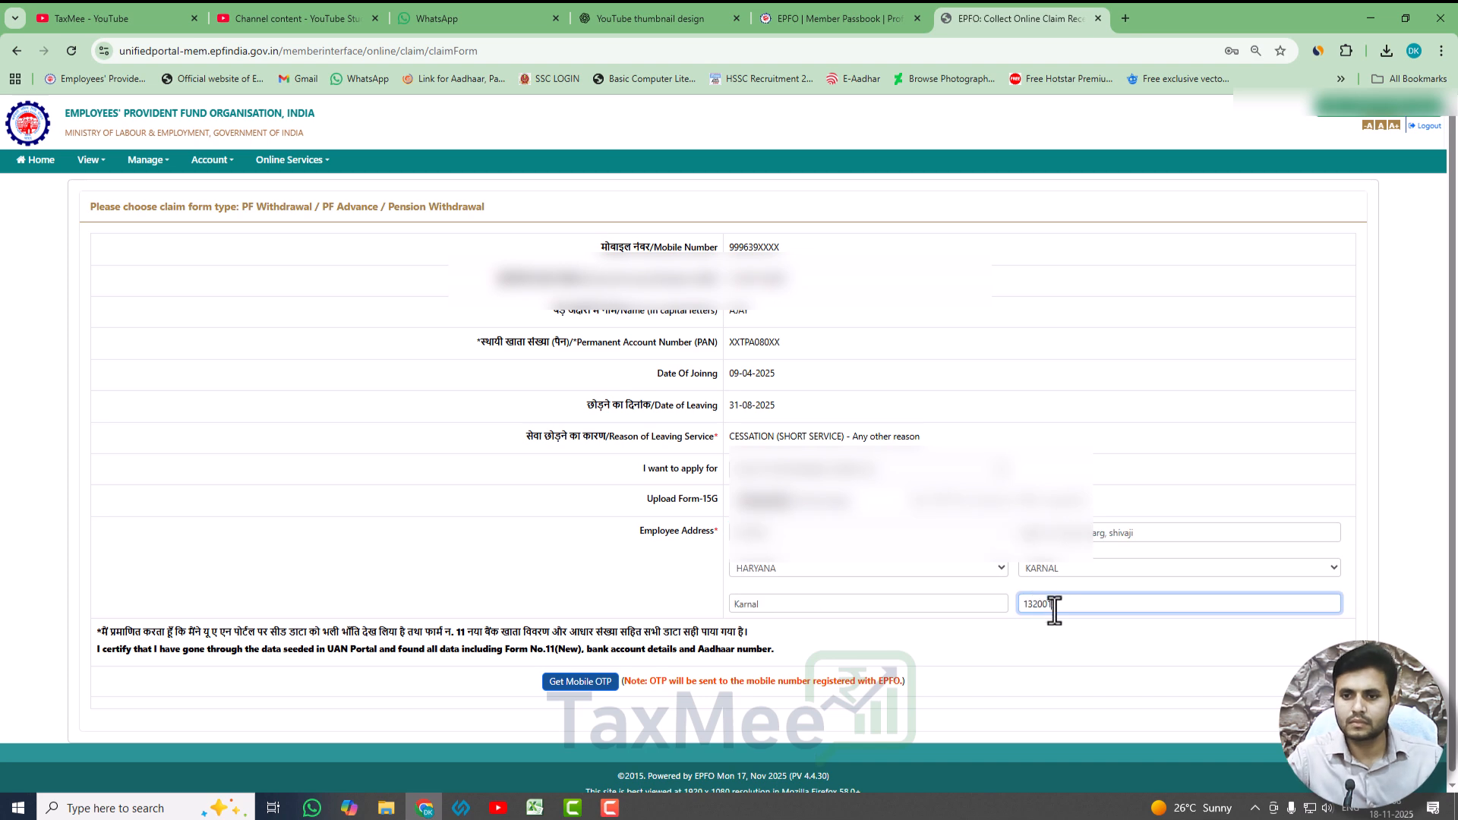
Request the mobile OTP, enter the received code and submit the PF withdrawal claim form
left_click(579, 682)
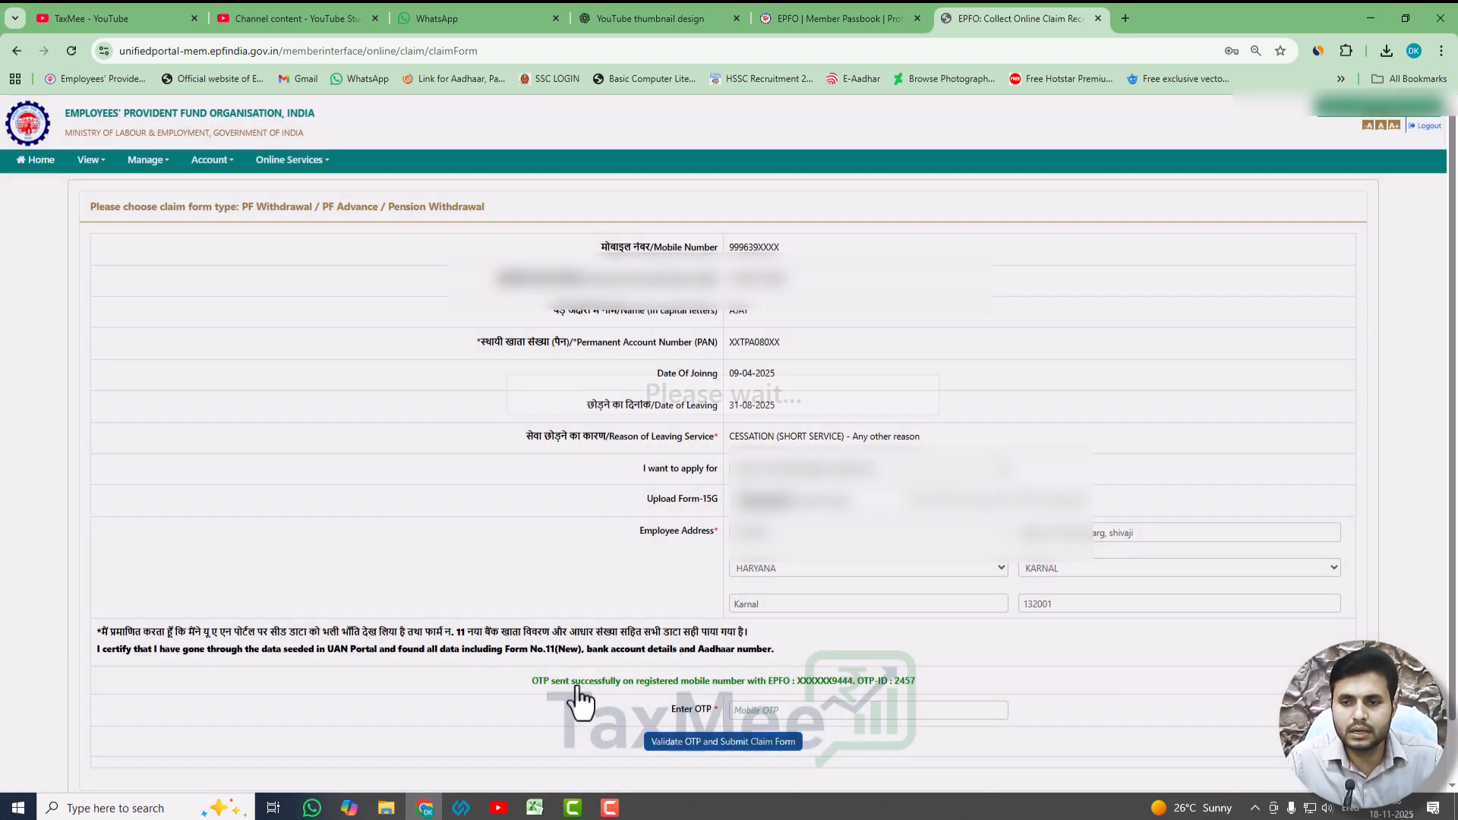
scroll(775, 673, "down", 1)
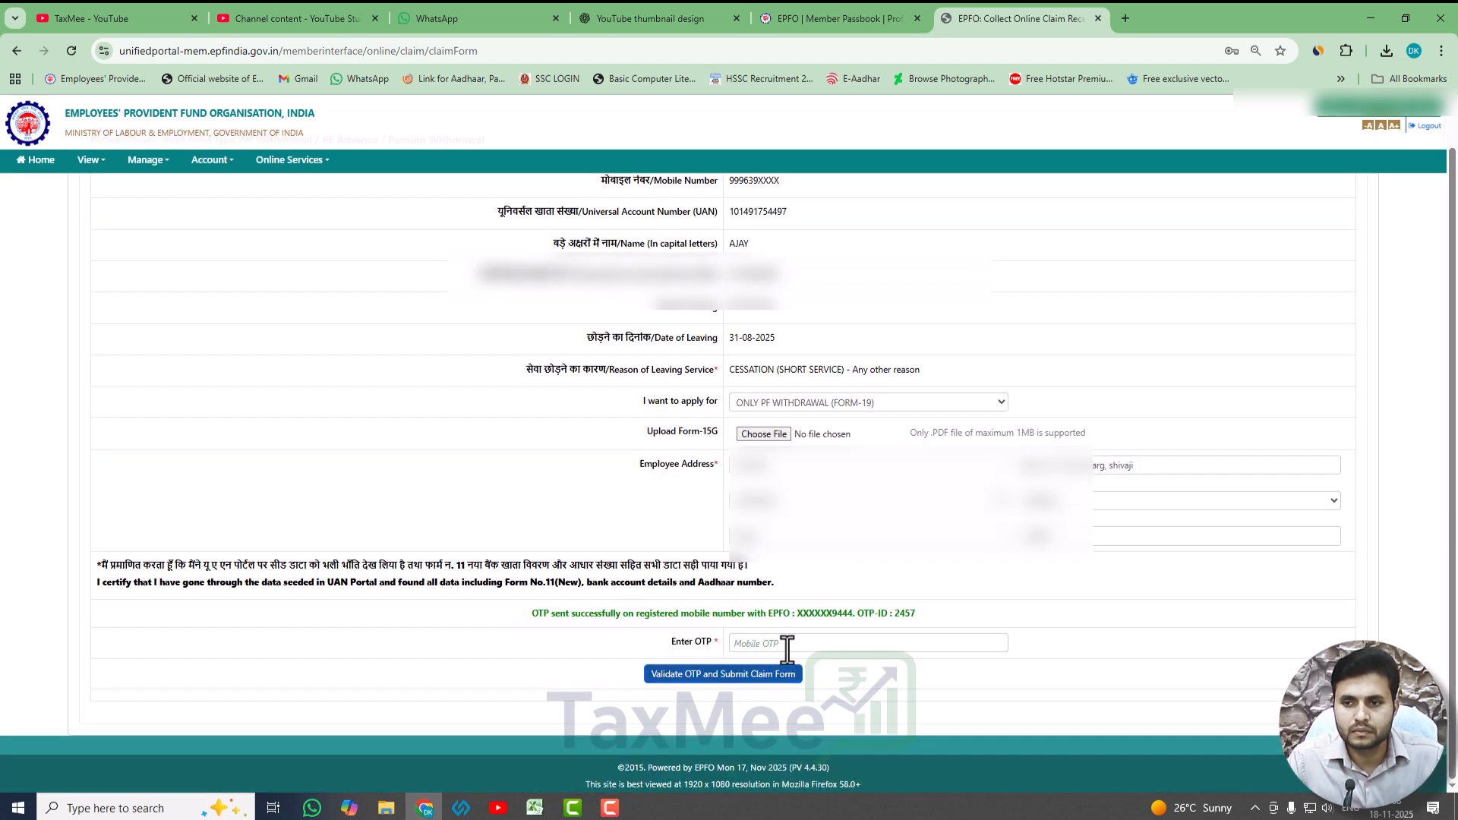
left_click(794, 643)
type("•••")
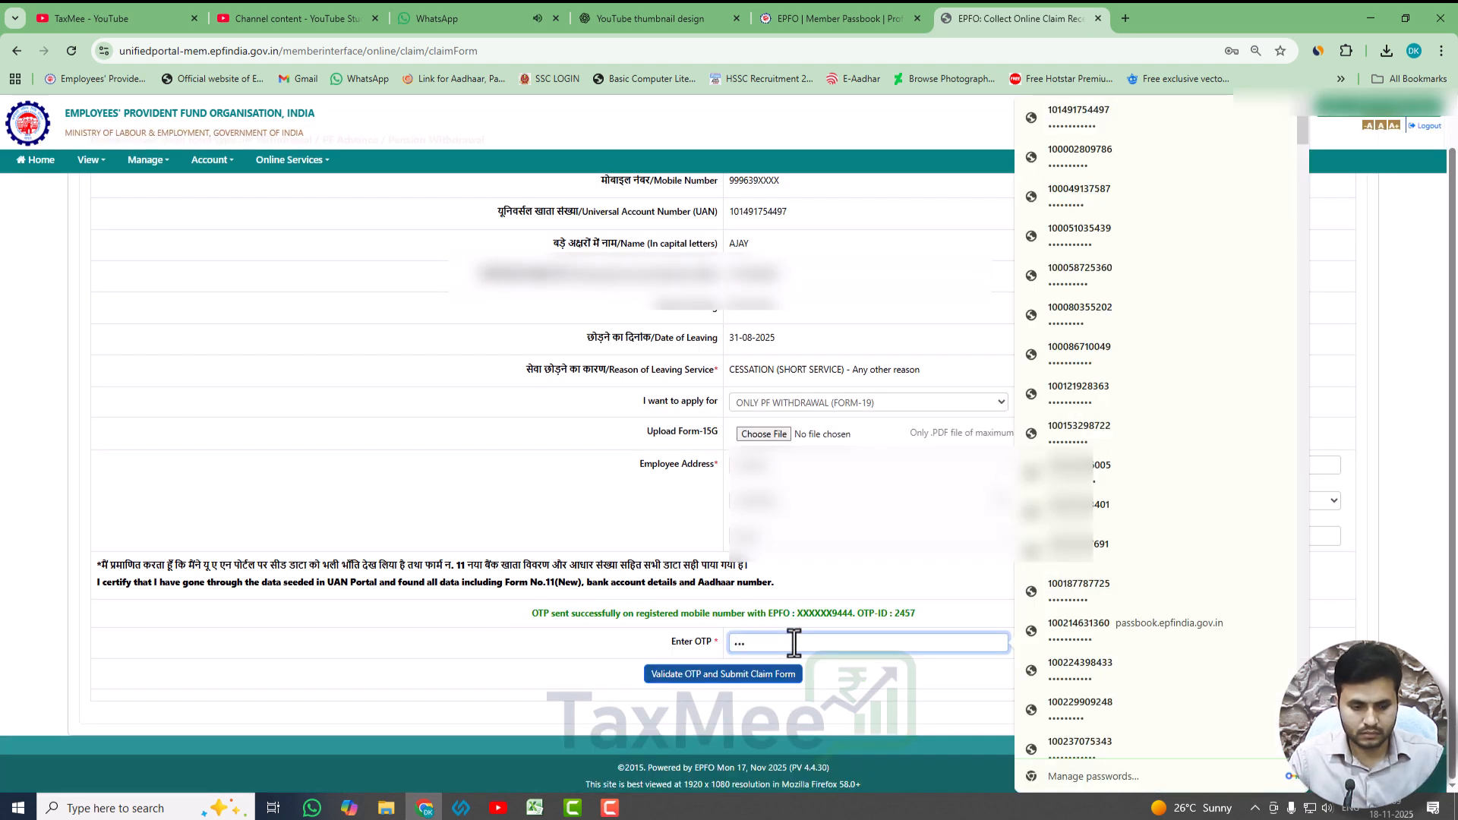
left_click(758, 673)
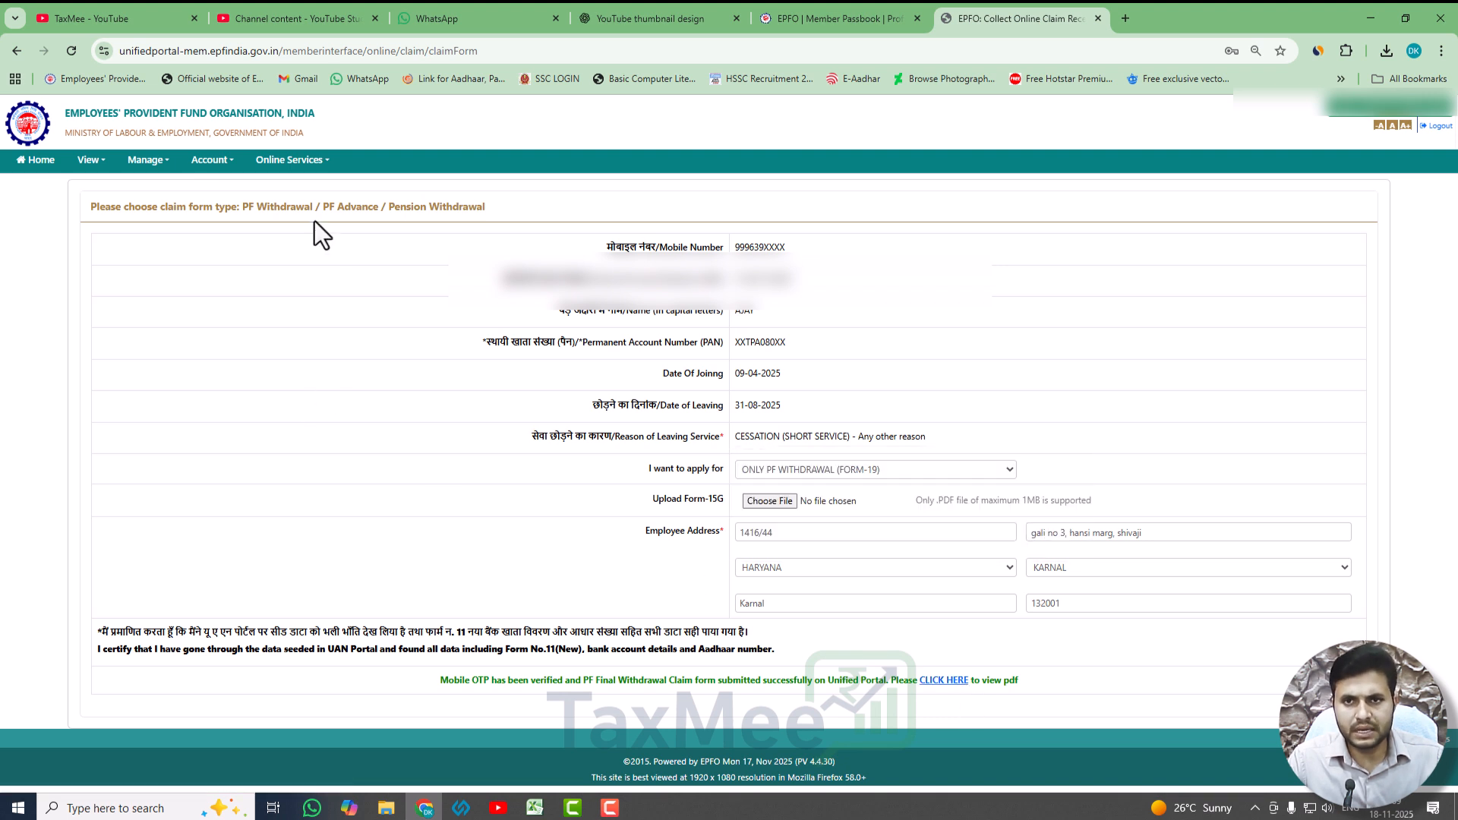
Start another online claim, verify the bank account number again, accept the terms and proceed to the claim form
left_click(296, 161)
left_click(308, 186)
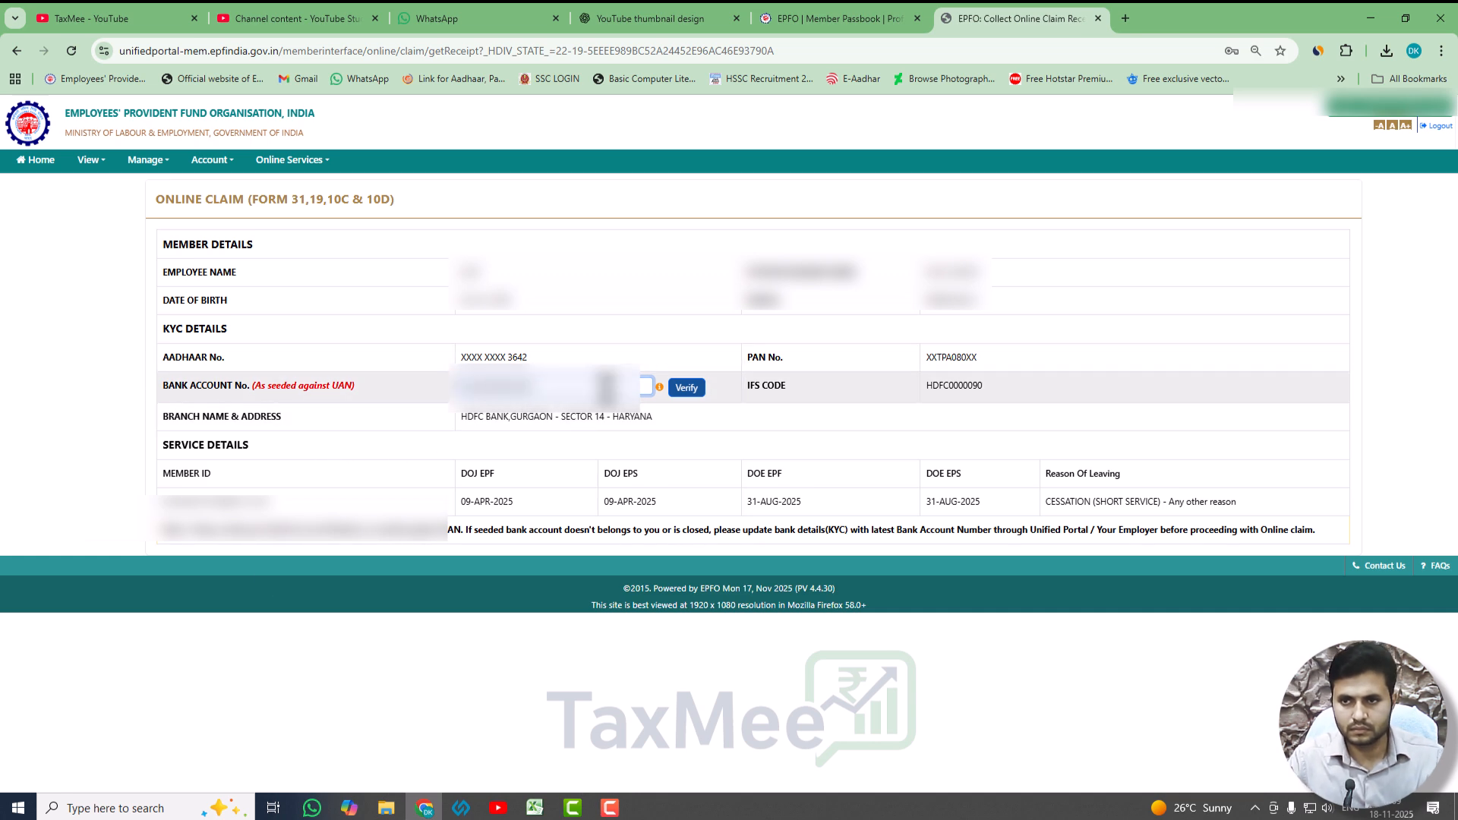
left_click(678, 448)
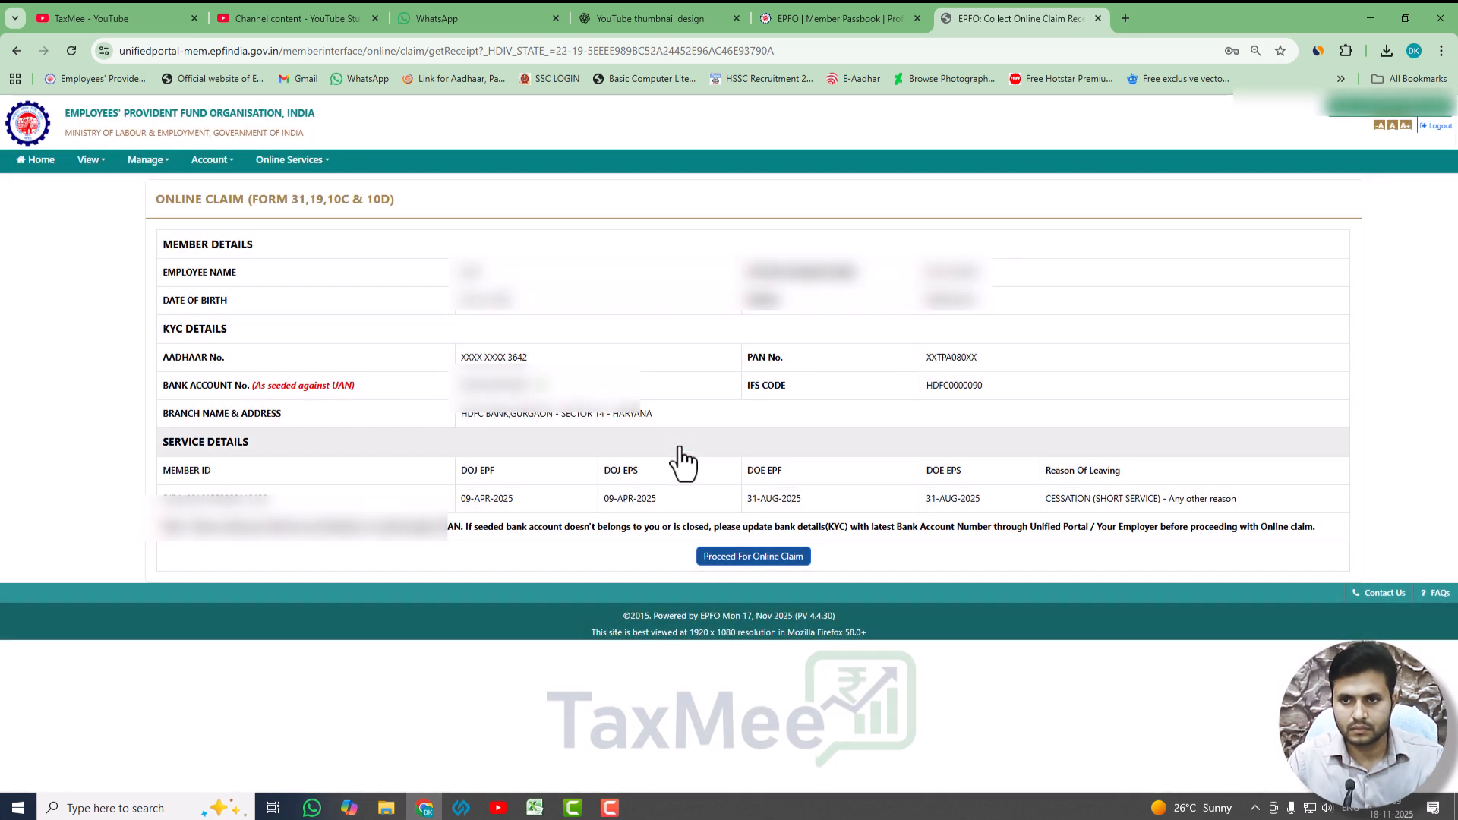
left_click(733, 556)
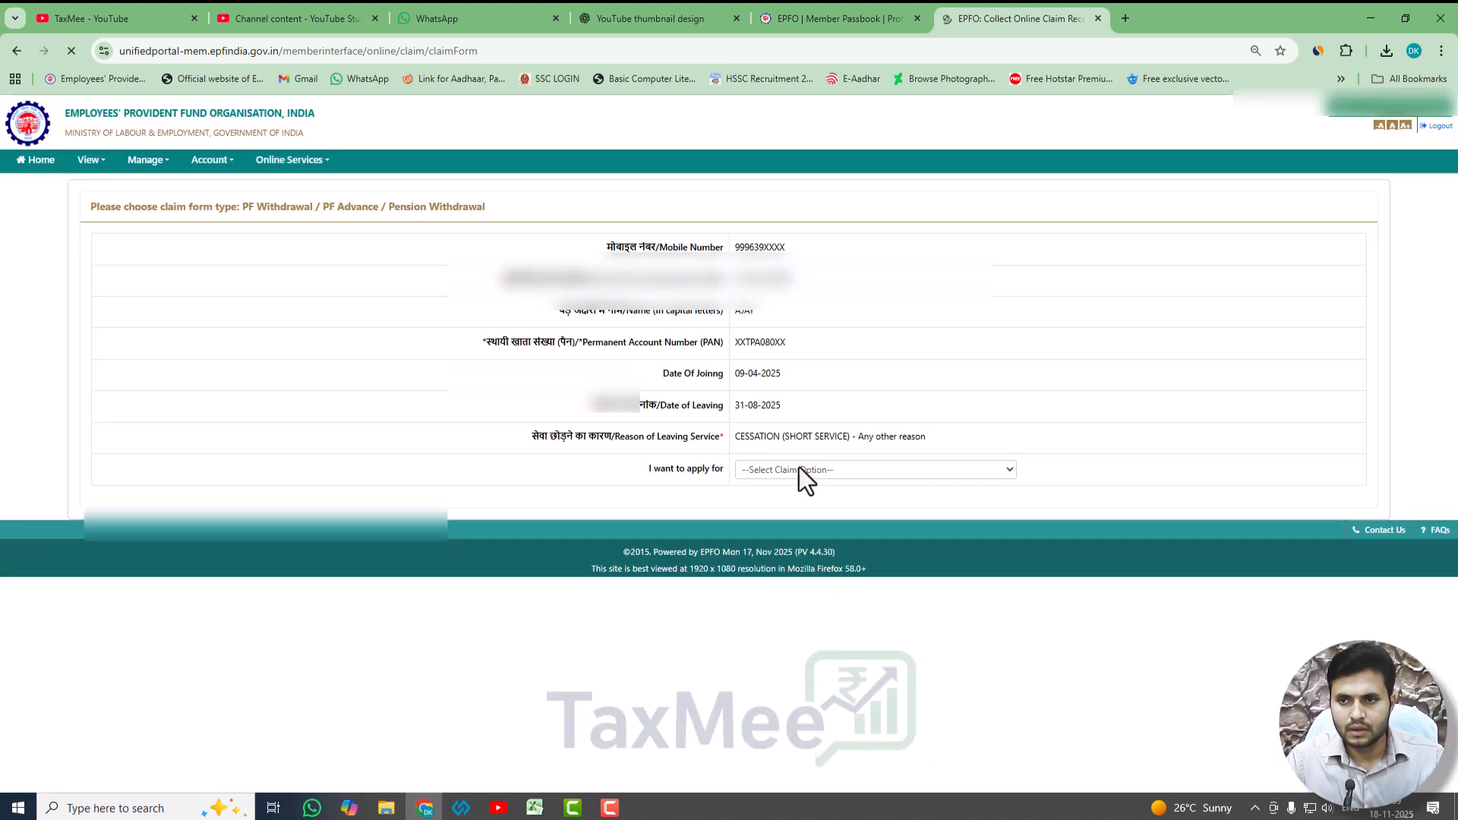
Apply for ONLY PENSION WITHDRAWAL (FORM-10C), fill in the employee's address, enter the mobile OTP and submit the claim
left_click(799, 467)
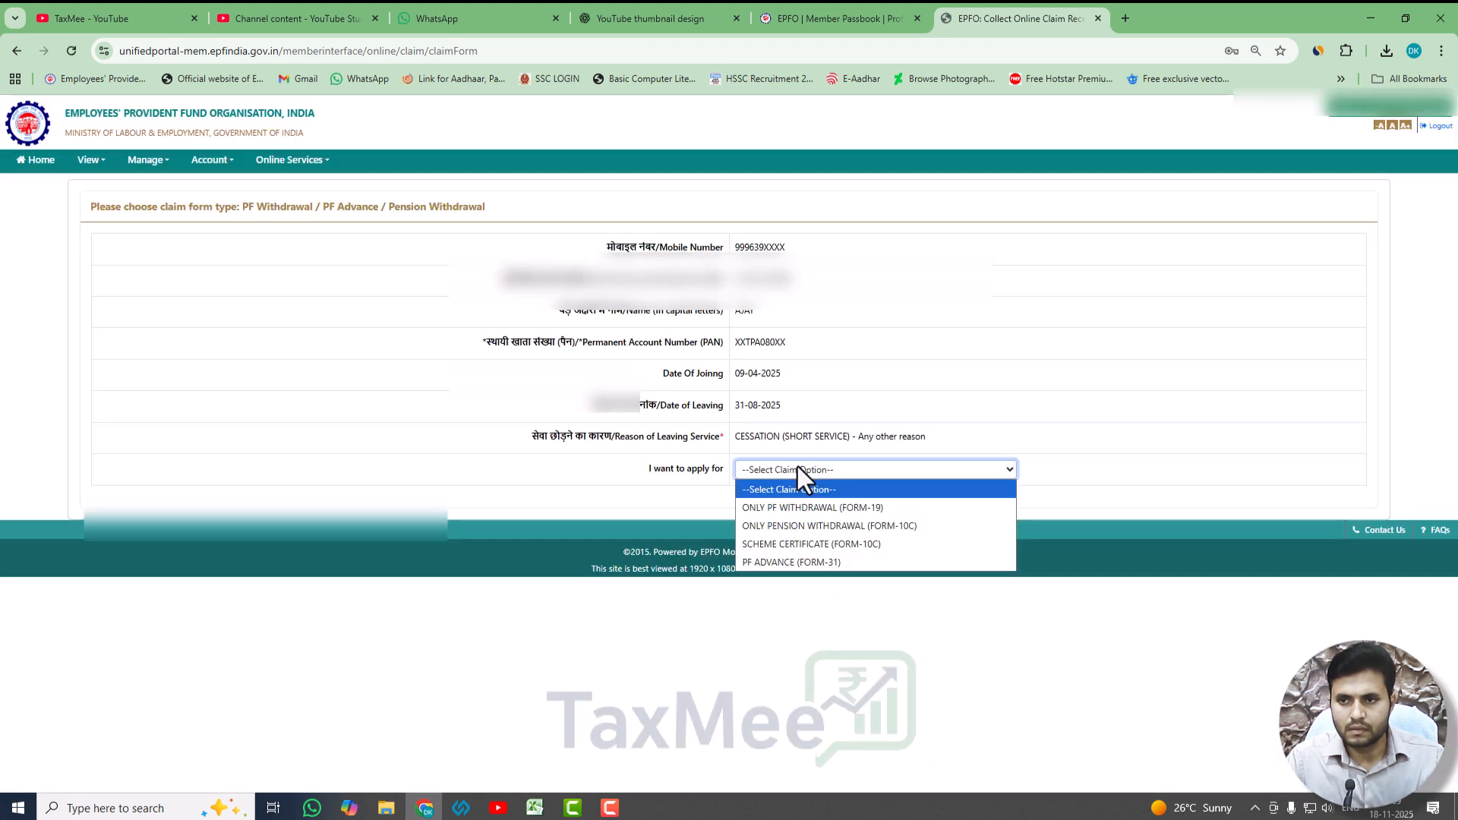
left_click(808, 523)
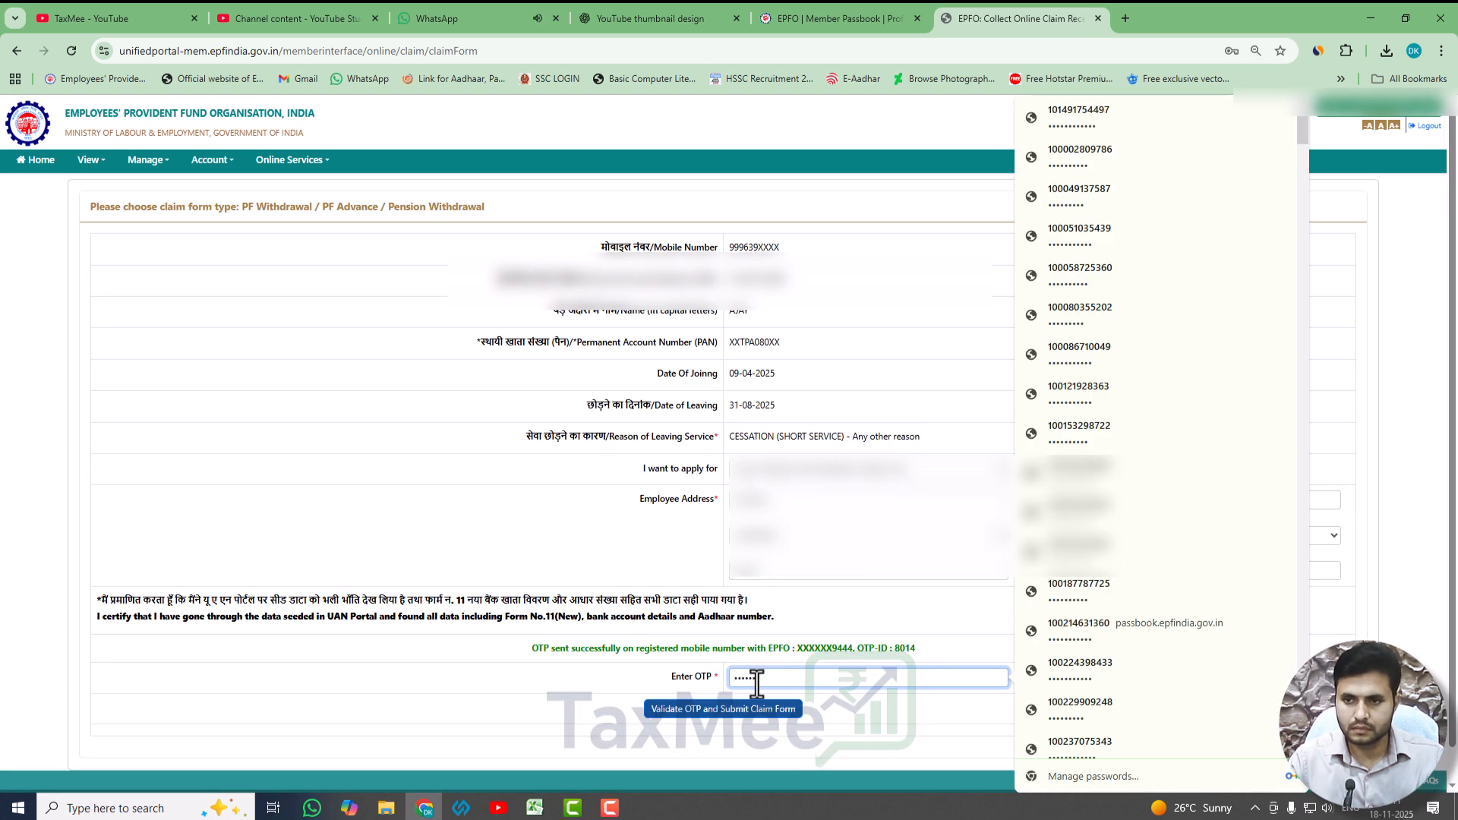
left_click(736, 710)
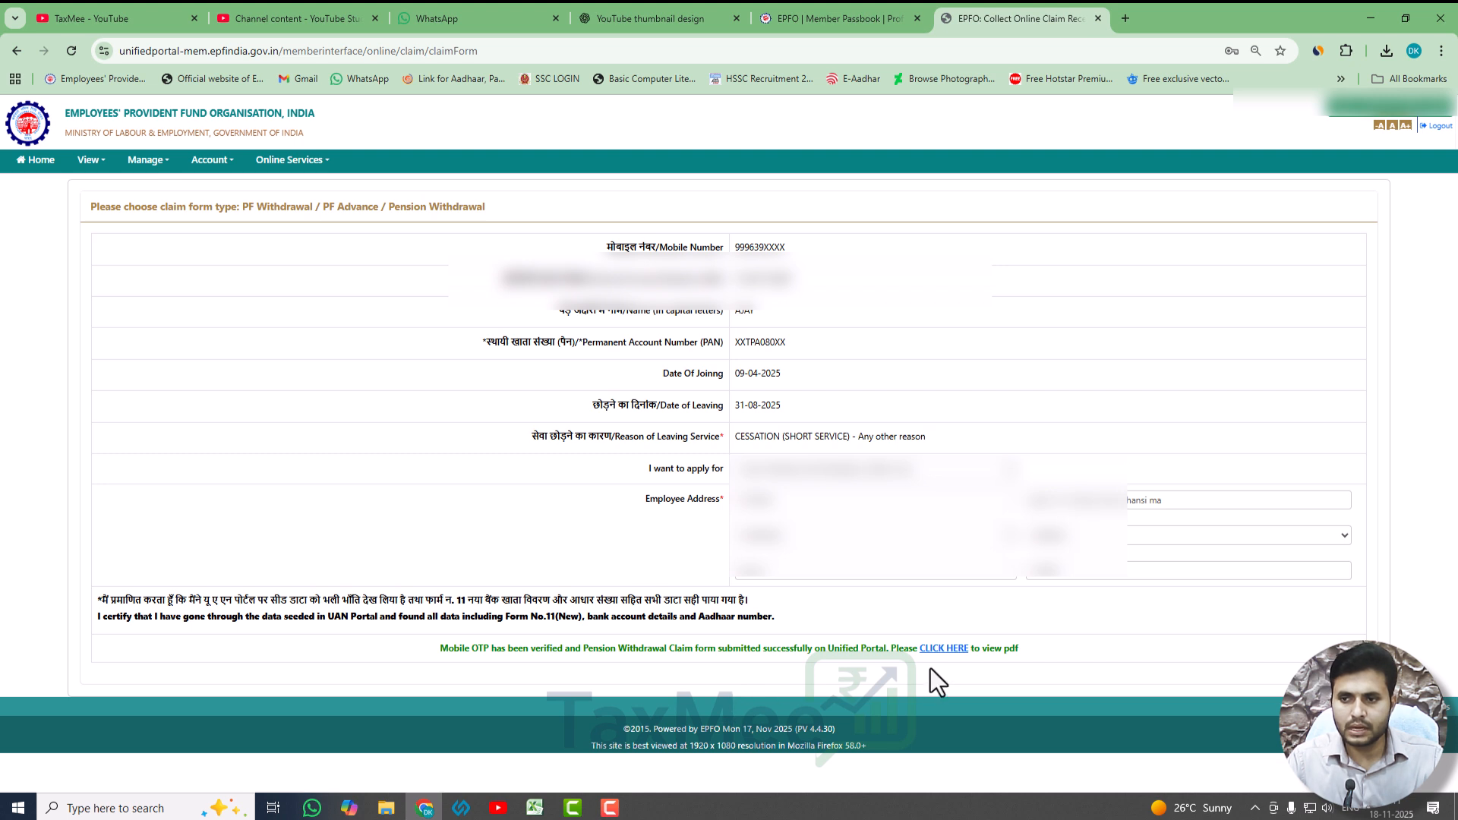
Open the Track Claim Status page to check the submitted PF and pension withdrawal claims
left_click(304, 161)
left_click(311, 234)
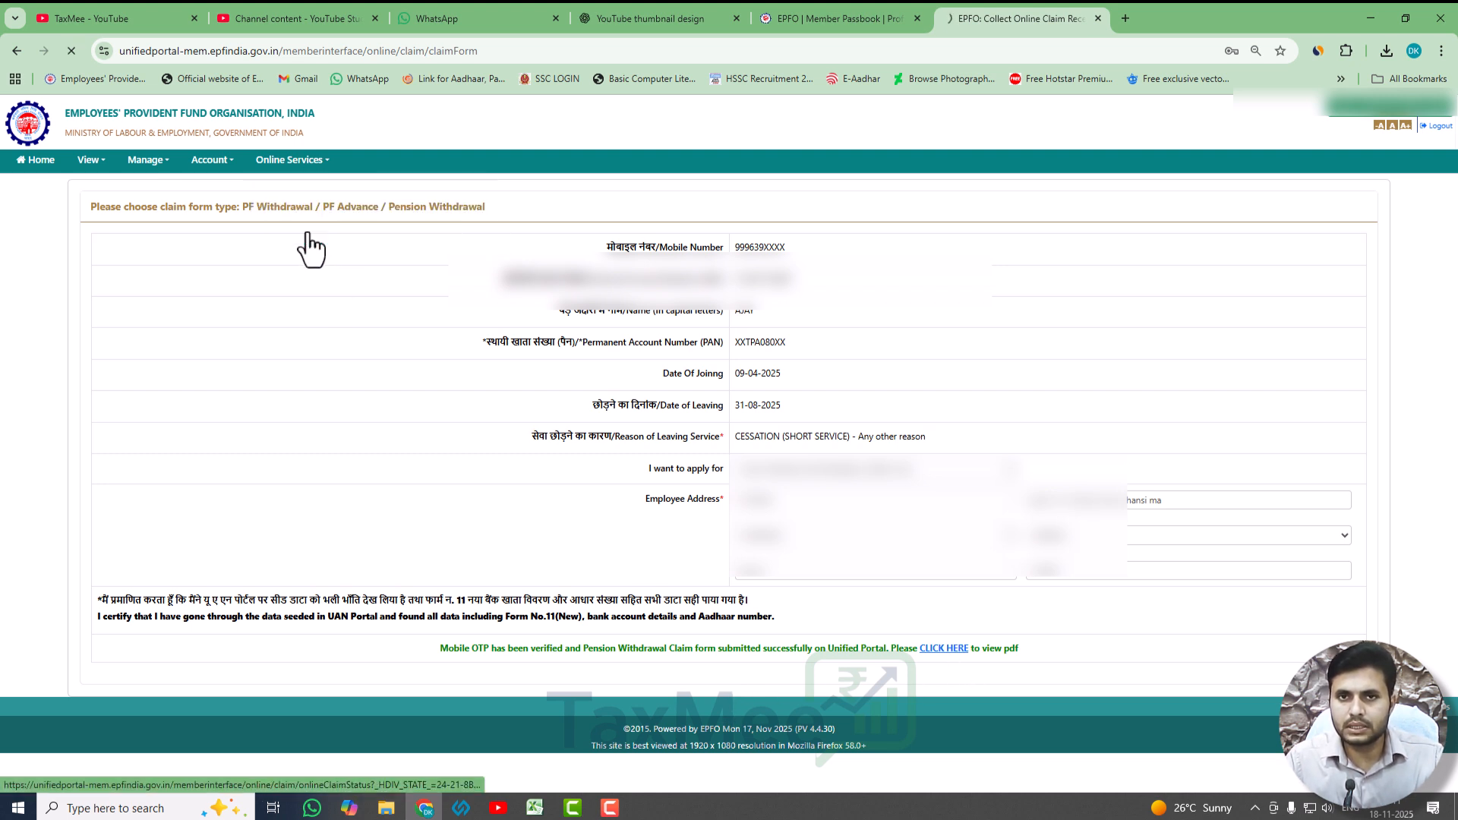